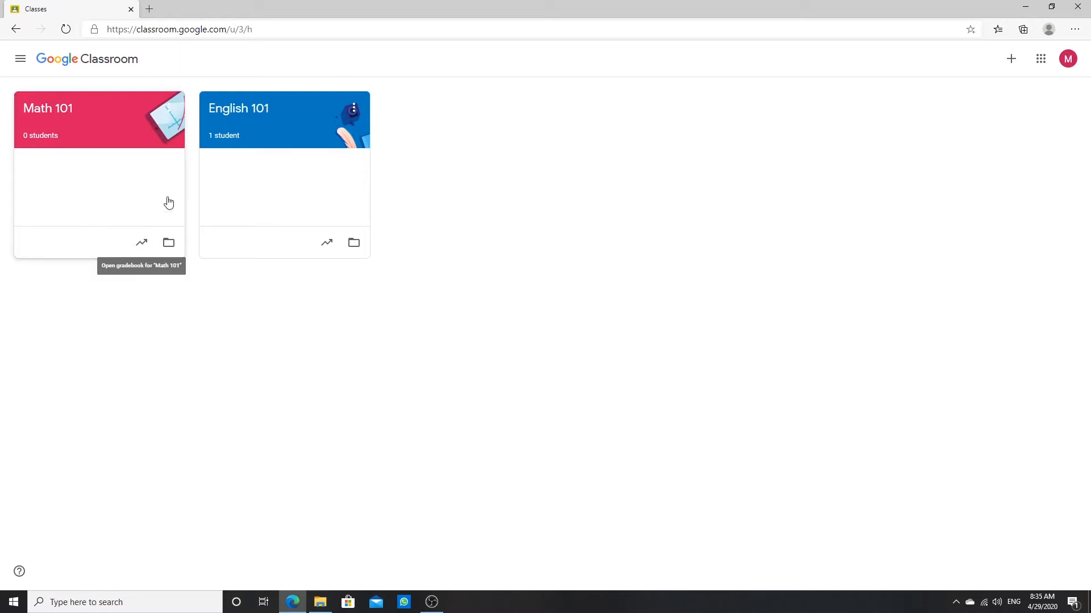
# Start a new assignment in the classwork of the English 101 class and title it "English Assignment 1".
pyautogui.click(226, 112)
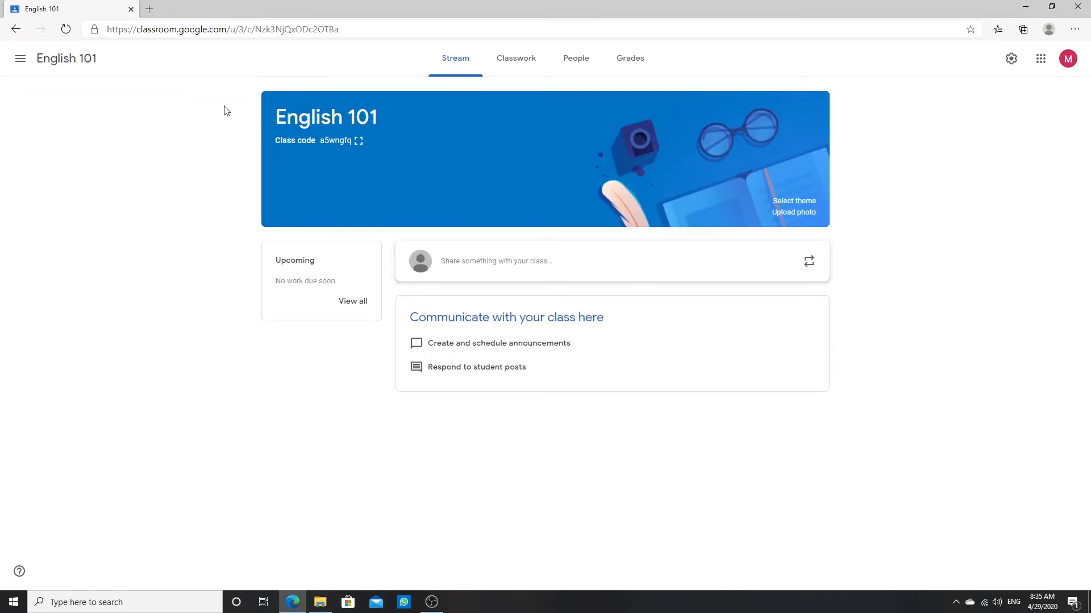
pyautogui.click(519, 70)
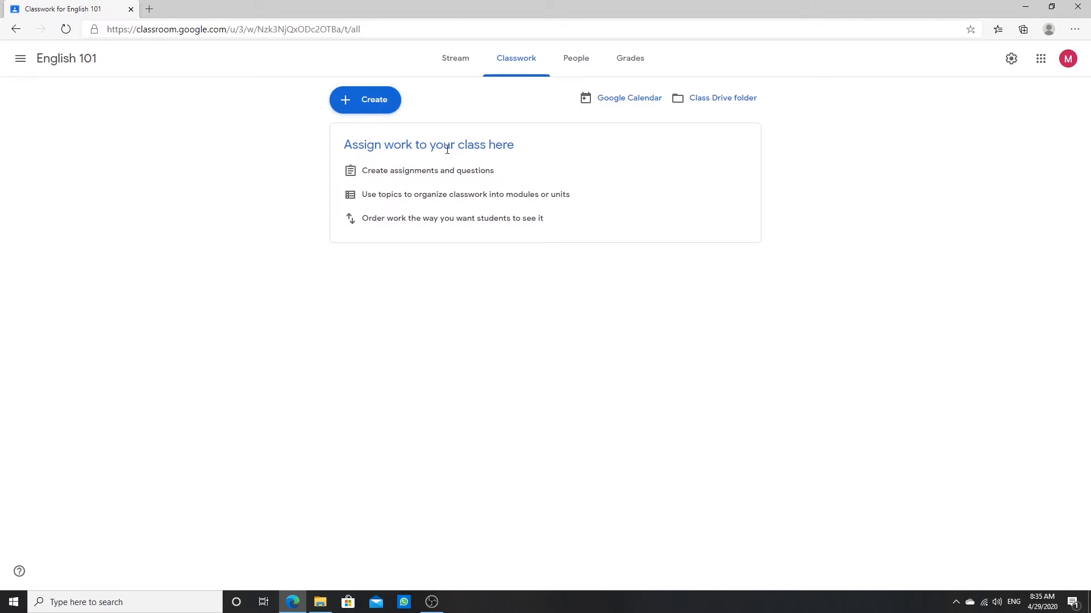
pyautogui.click(374, 107)
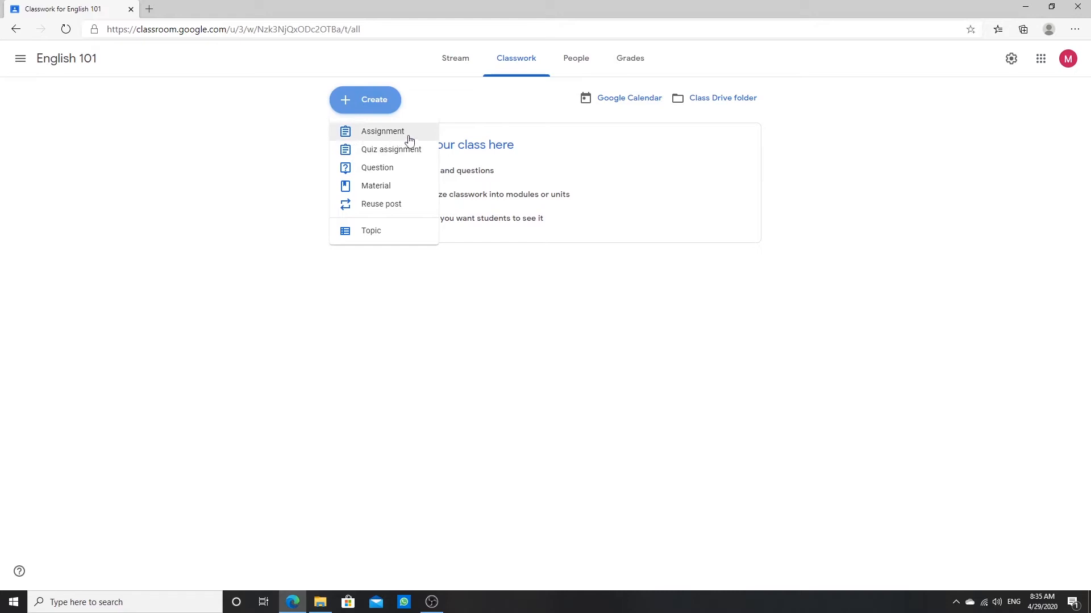
pyautogui.click(370, 132)
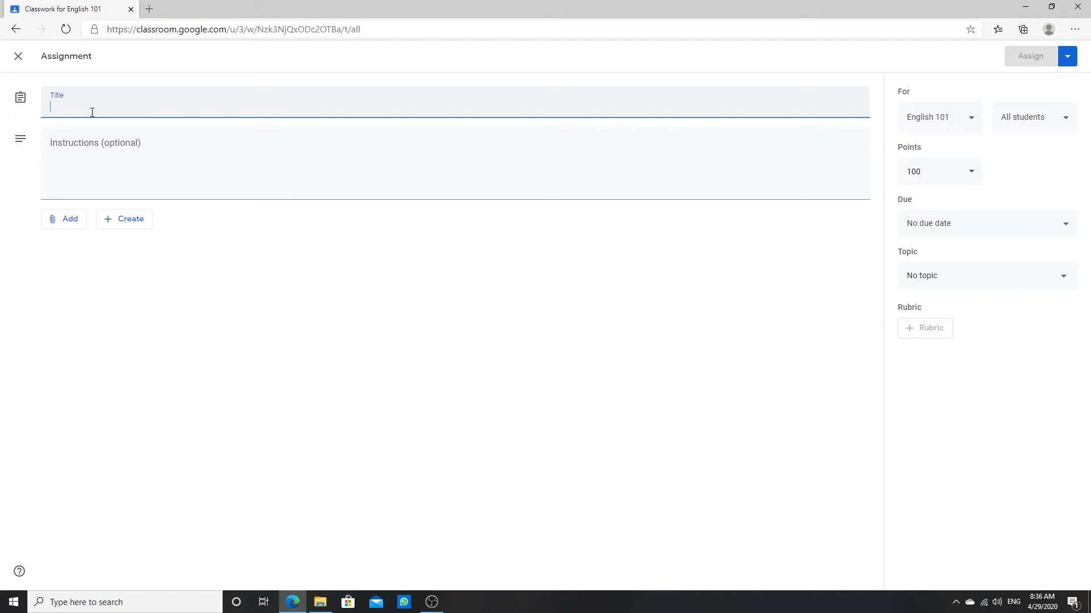
pyautogui.write('English As')
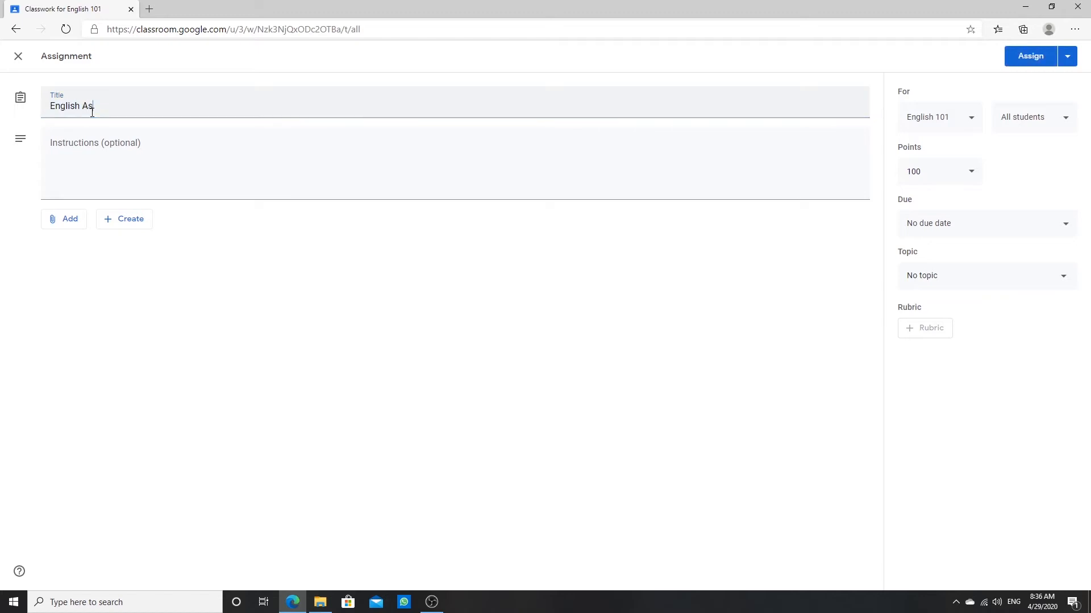
pyautogui.write('signment 1')
# Enter "Write a paper on time management" as the assignment's instructions.
pyautogui.click(118, 144)
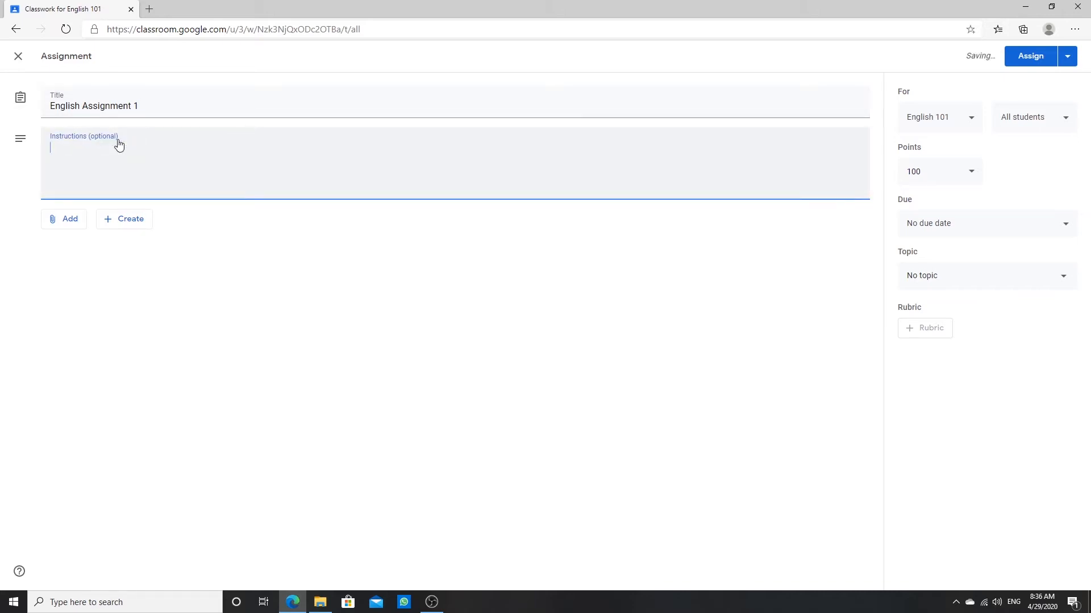
pyautogui.write('Write a ')
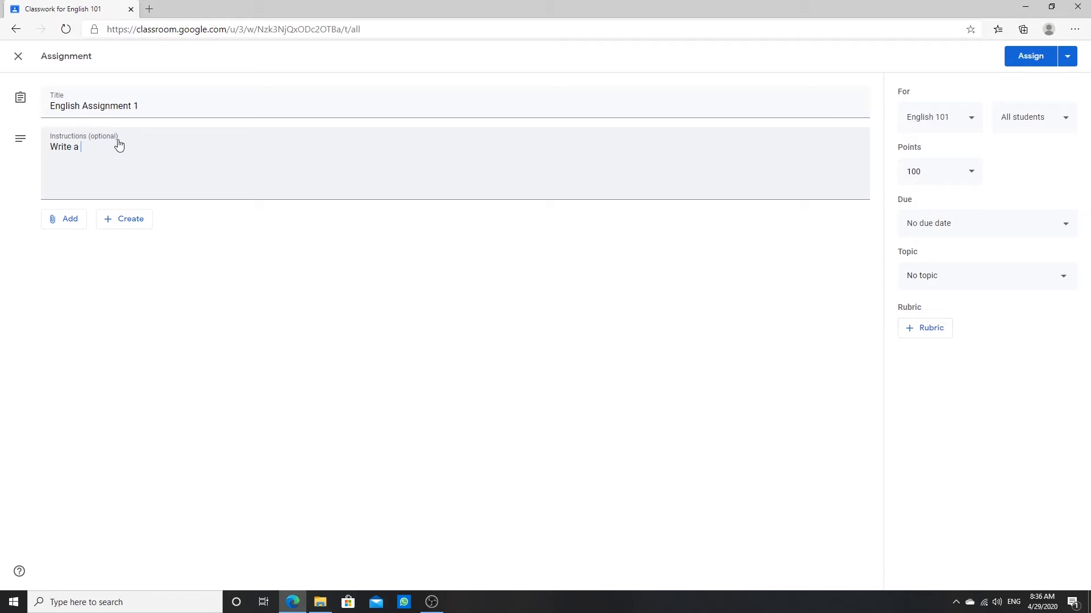
pyautogui.write('peper')
pyautogui.press('BackSpace')
pyautogui.press('BackSpace')
pyautogui.press('BackSpace')
pyautogui.press('BackSpace')
pyautogui.press('BackSpace')
pyautogui.write('apr')
pyautogui.press('BackSpace')
pyautogui.write('er on')
pyautogui.write(' time managem')
pyautogui.write('et')
pyautogui.write('nt')
pyautogui.click(76, 226)
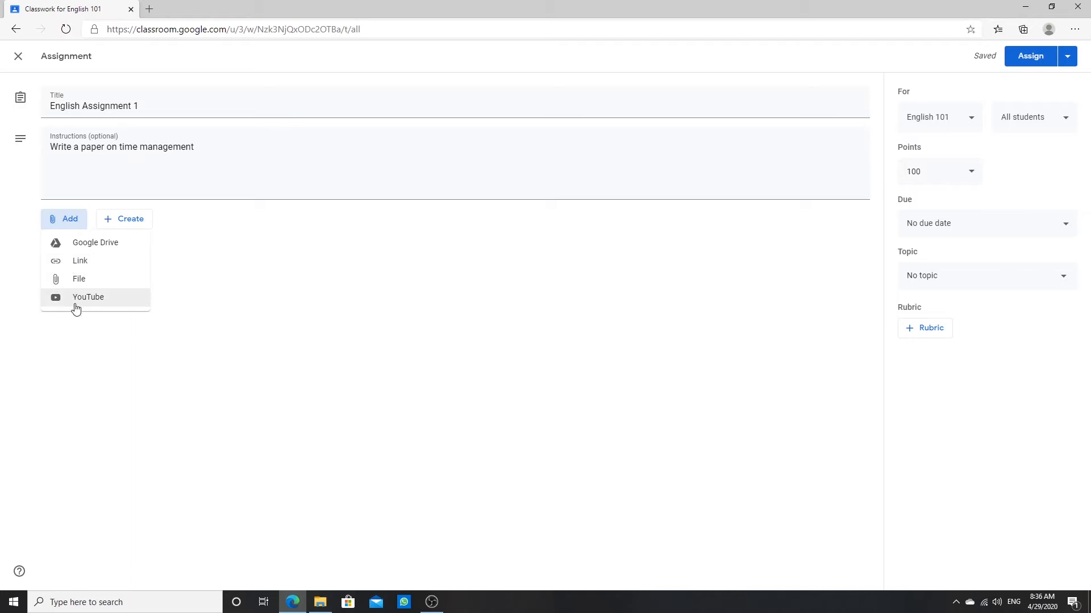
pyautogui.click(103, 225)
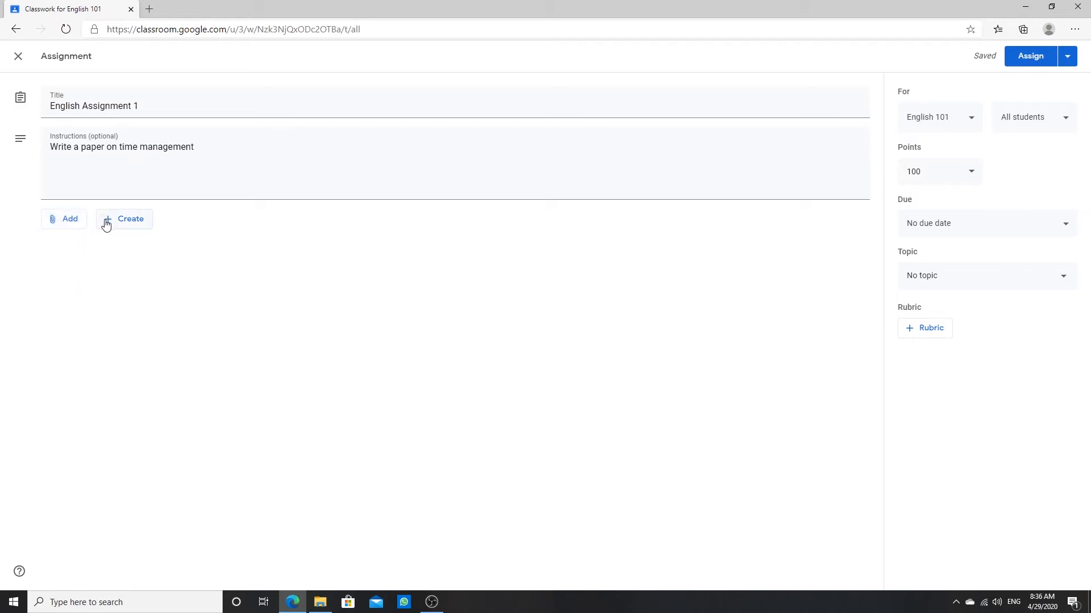
pyautogui.click(106, 225)
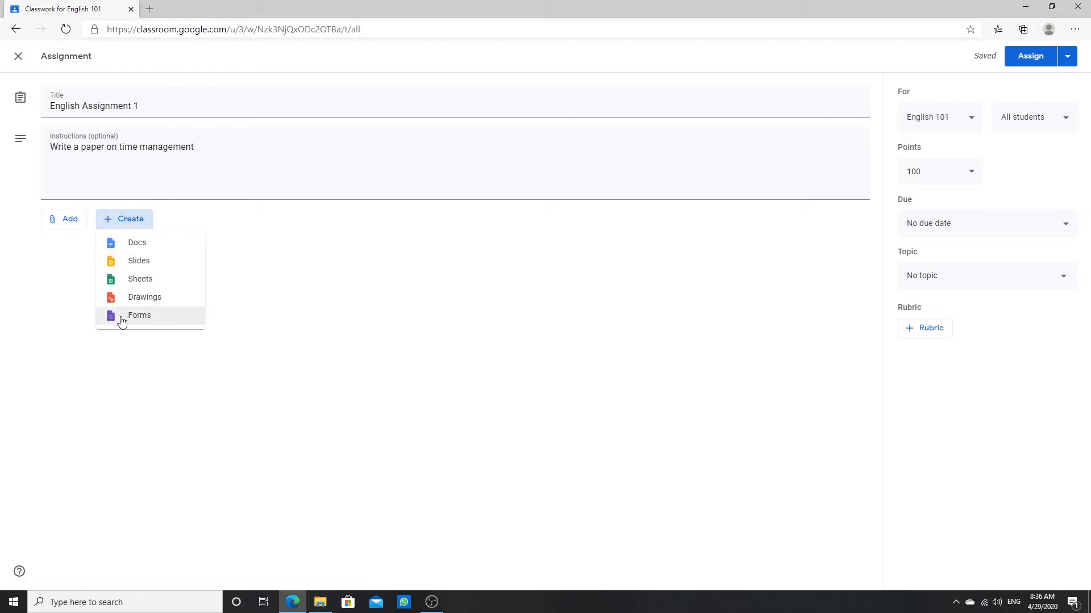
pyautogui.click(61, 227)
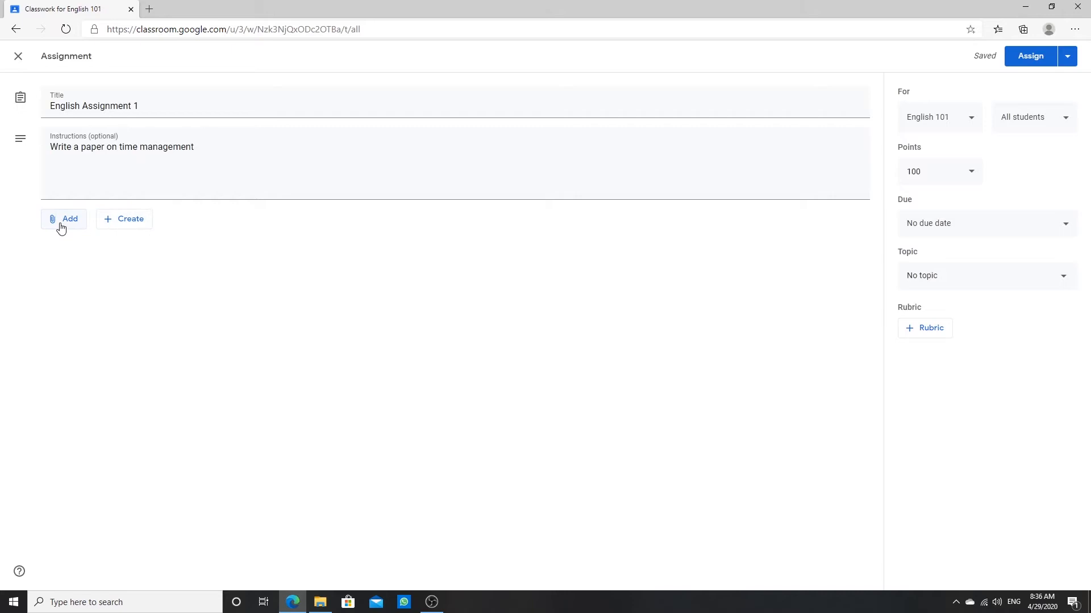
# Attach the Google Drive document "[Template] Write a Paper on Time Management" and have a copy made for each student.
pyautogui.click(61, 227)
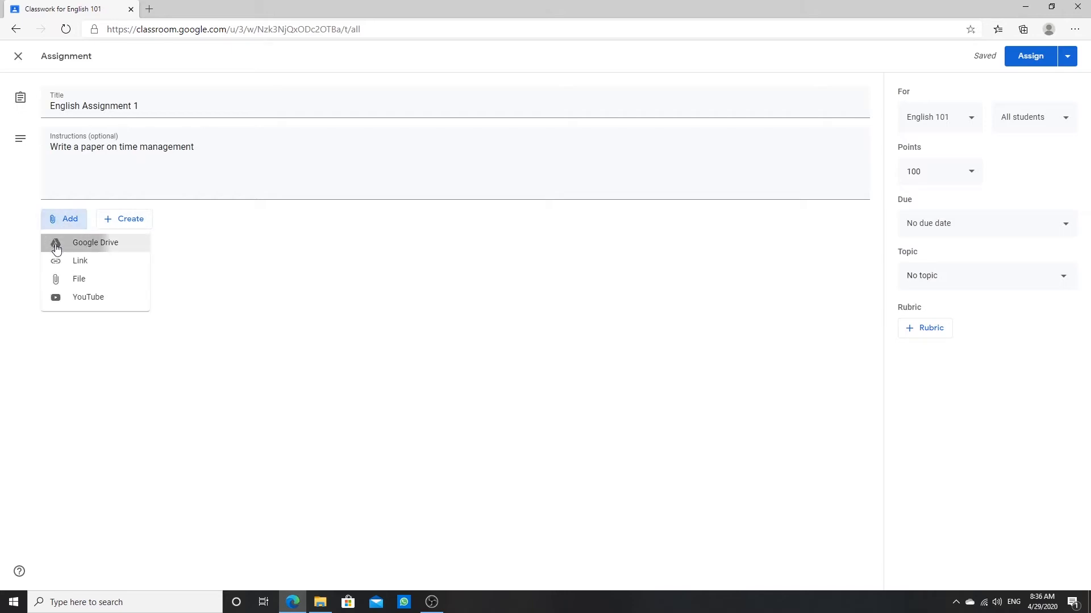
pyautogui.click(57, 246)
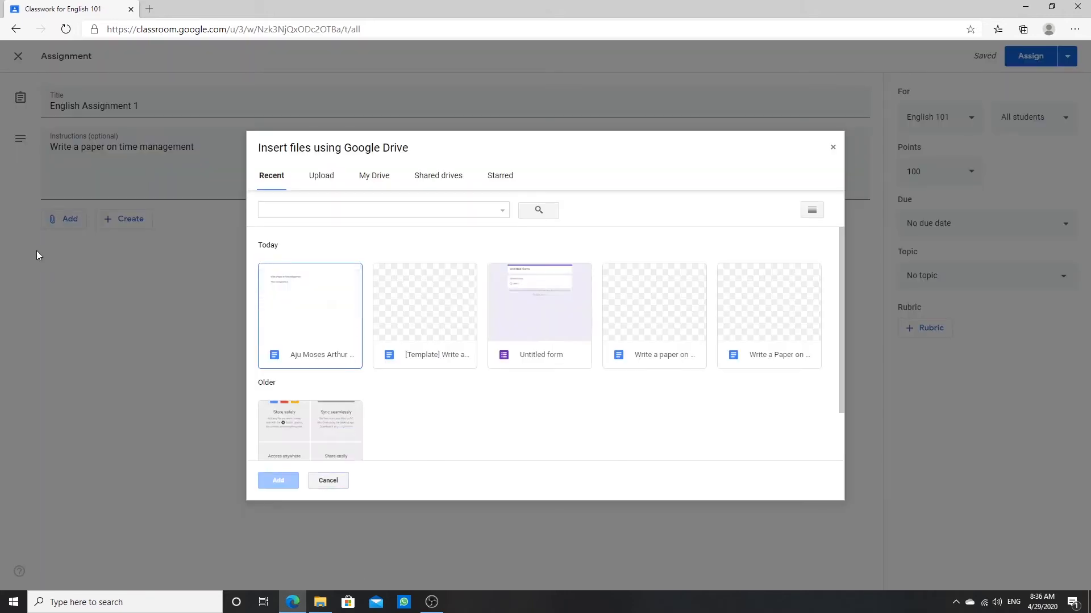
pyautogui.click(443, 325)
pyautogui.click(276, 482)
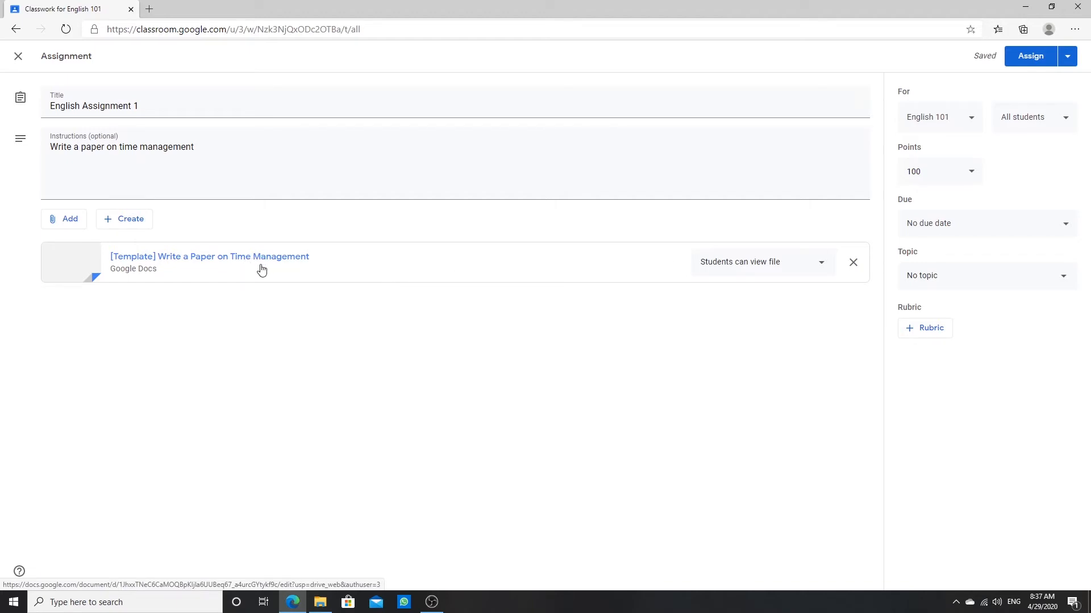
pyautogui.click(784, 266)
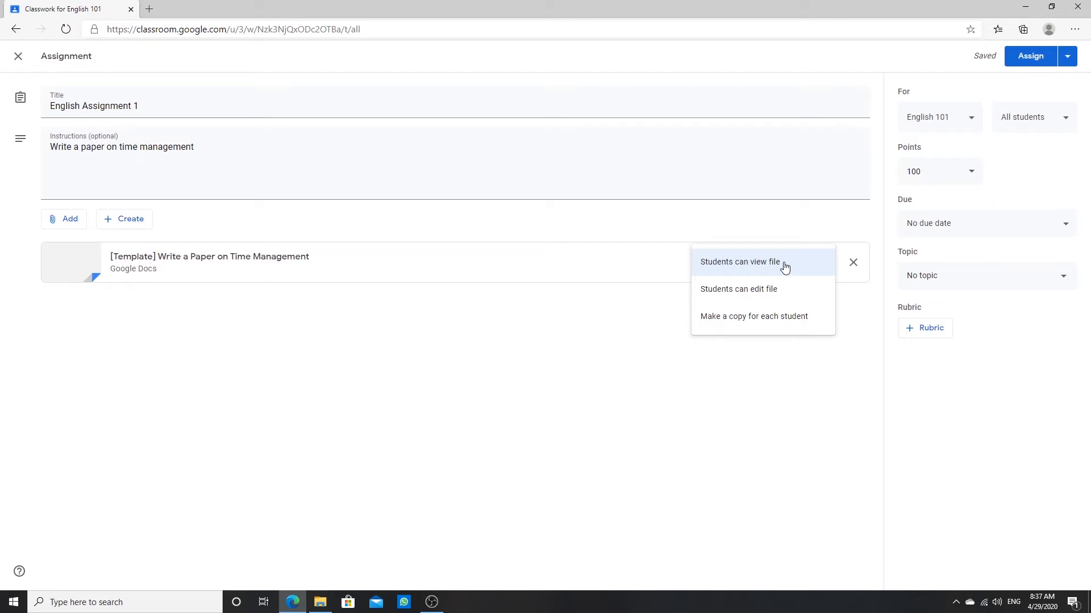
pyautogui.click(721, 329)
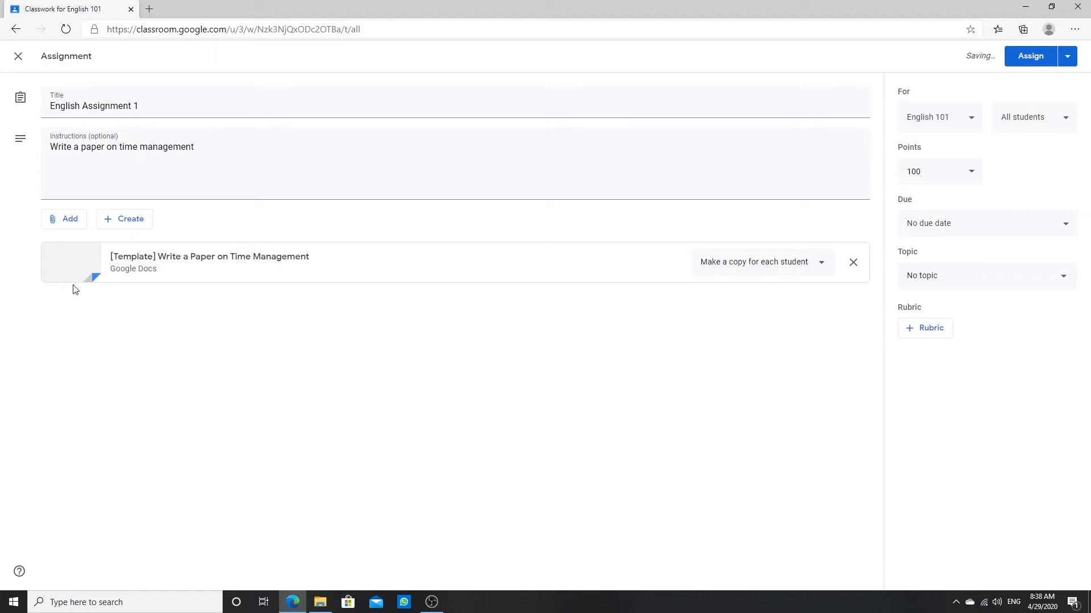
# Search YouTube for "time management" and attach the video "ELON MUSK: Time Management Tips" to the assignment.
pyautogui.click(66, 221)
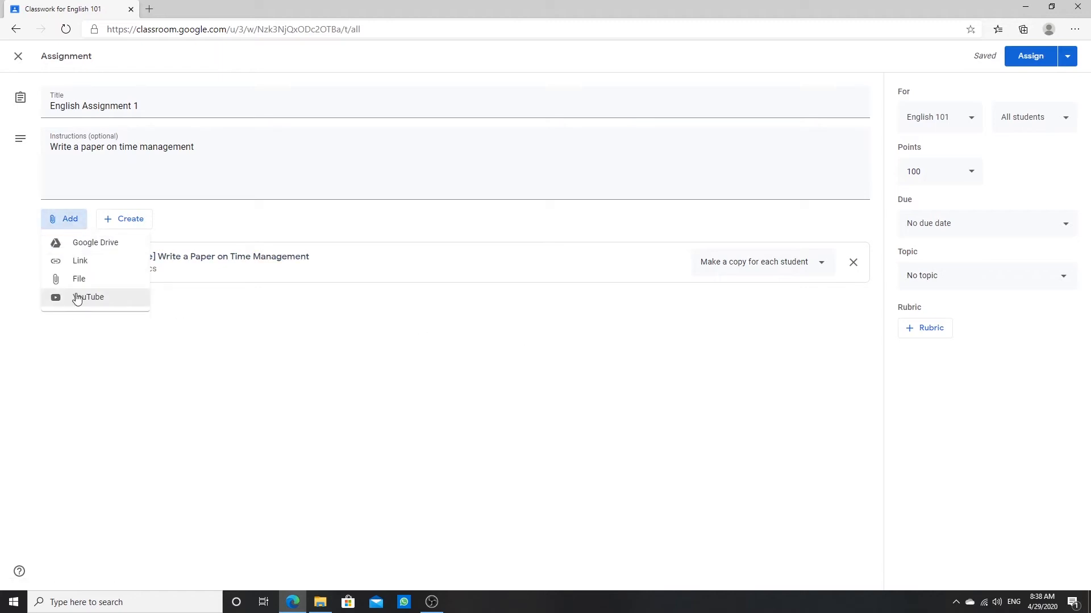
pyautogui.click(76, 295)
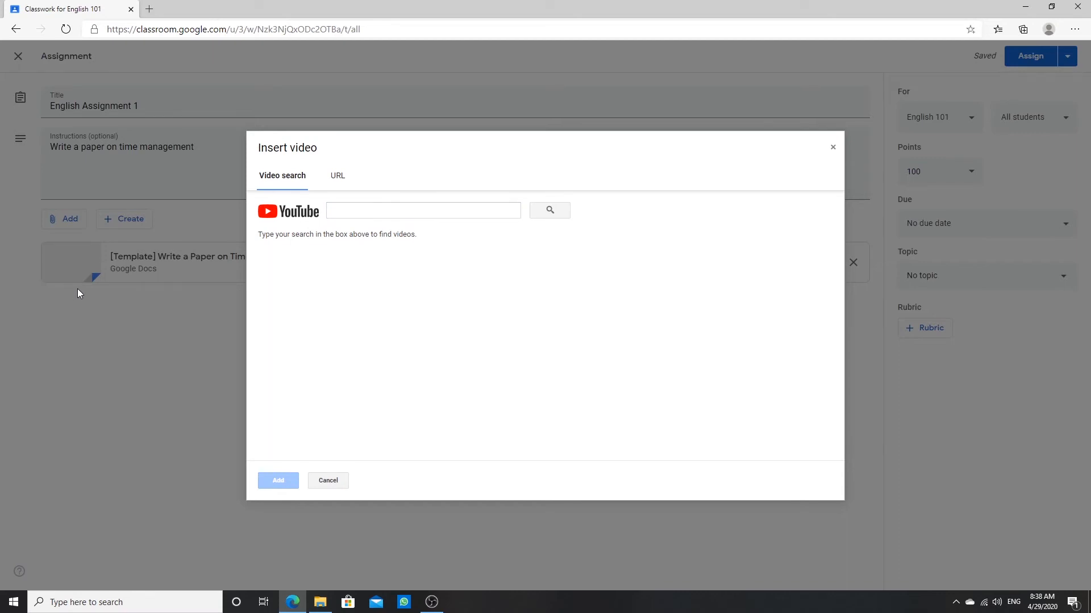
pyautogui.click(362, 215)
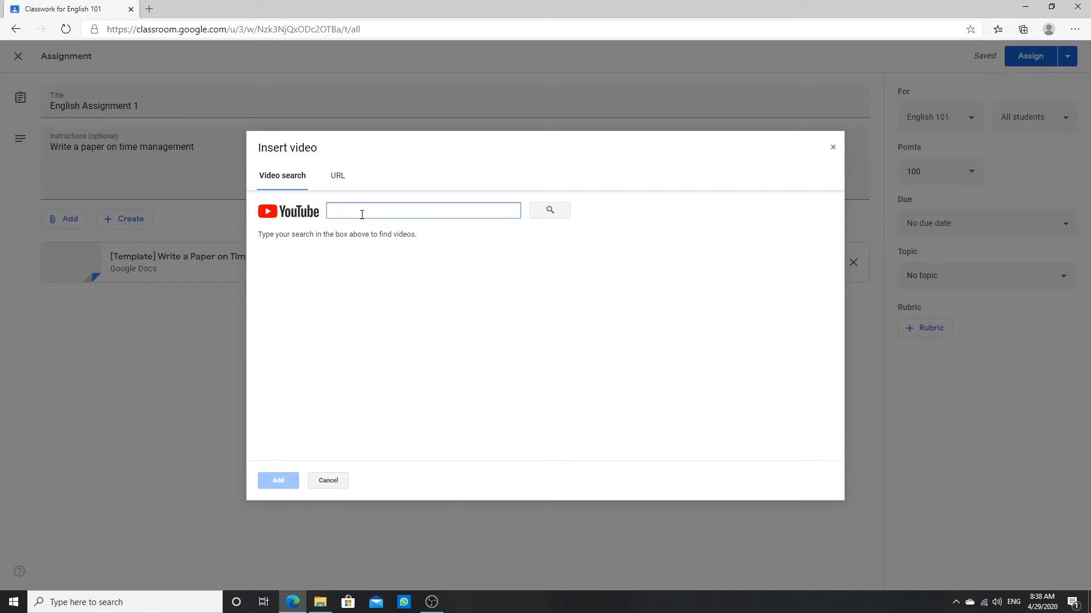
pyautogui.write('time managem')
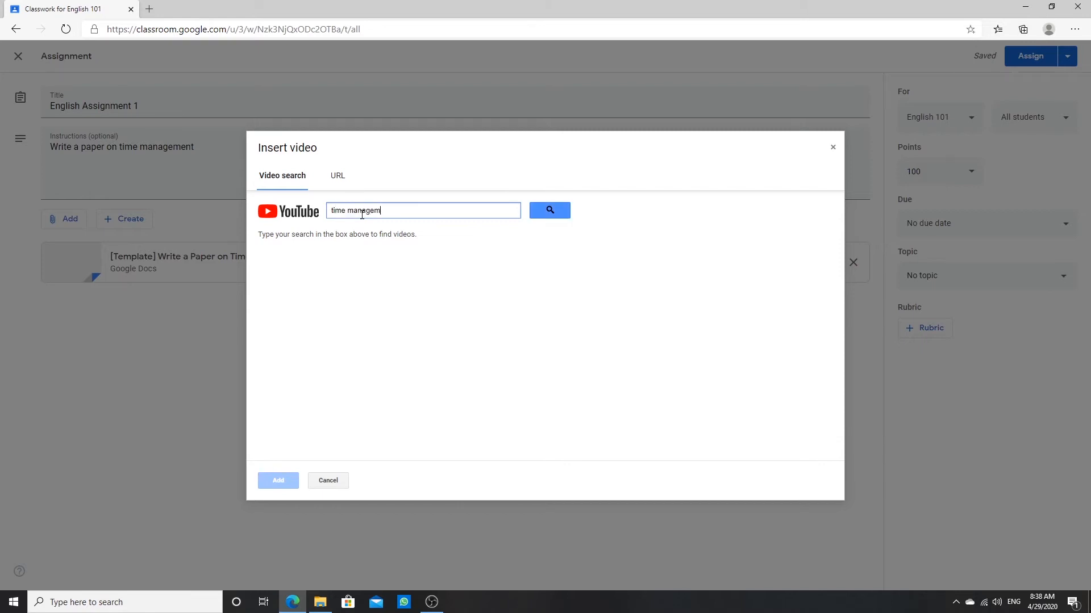
pyautogui.write(' nt')
pyautogui.press('BackSpace')
pyautogui.press('BackSpace')
pyautogui.press('BackSpace')
pyautogui.write('ent')
pyautogui.press('Return')
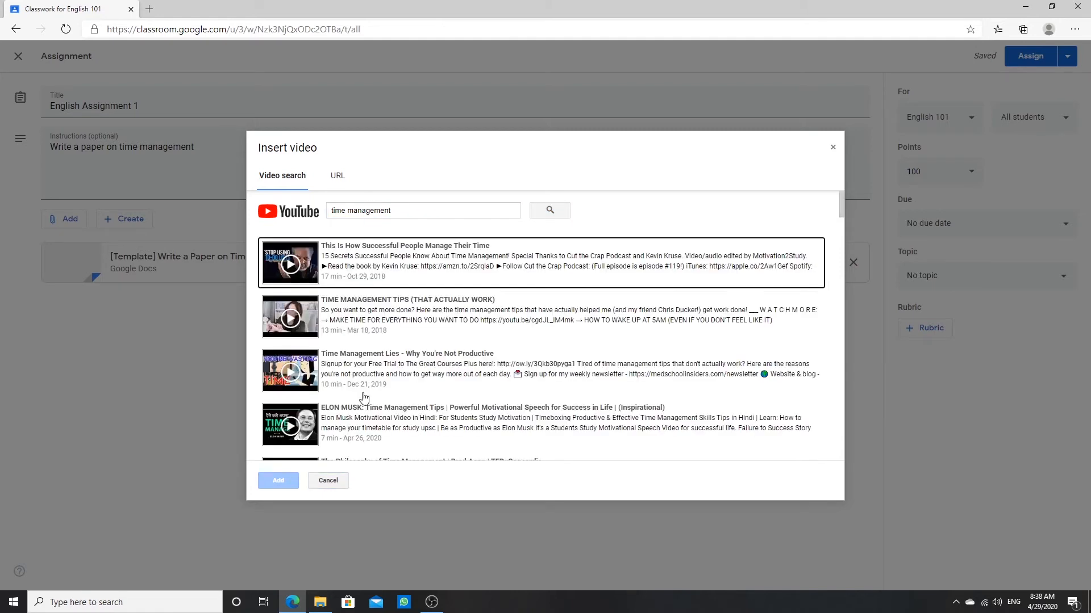
pyautogui.click(359, 425)
pyautogui.click(281, 482)
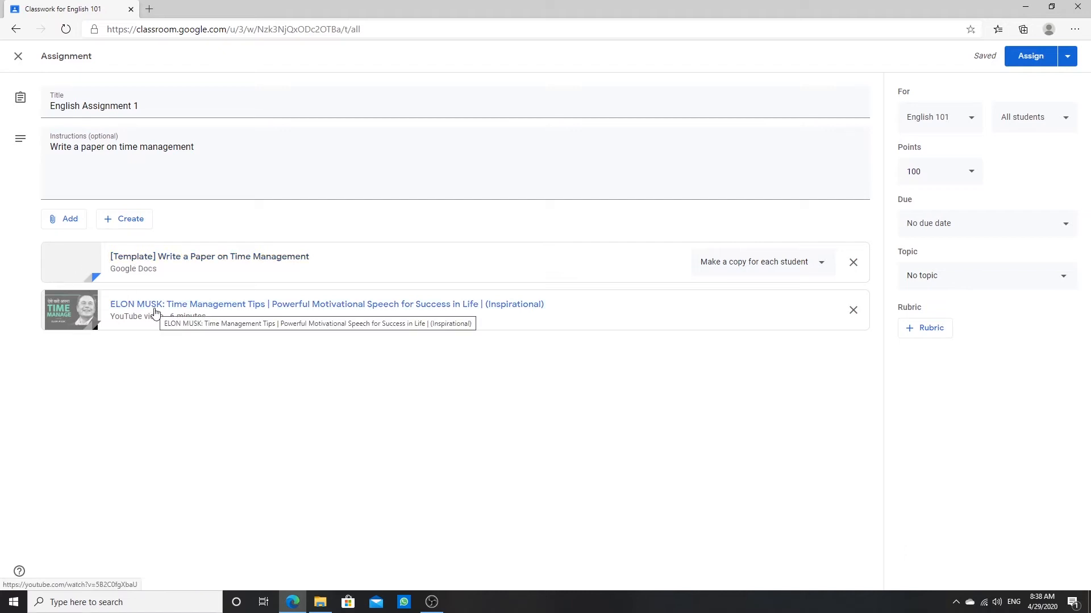
pyautogui.click(933, 128)
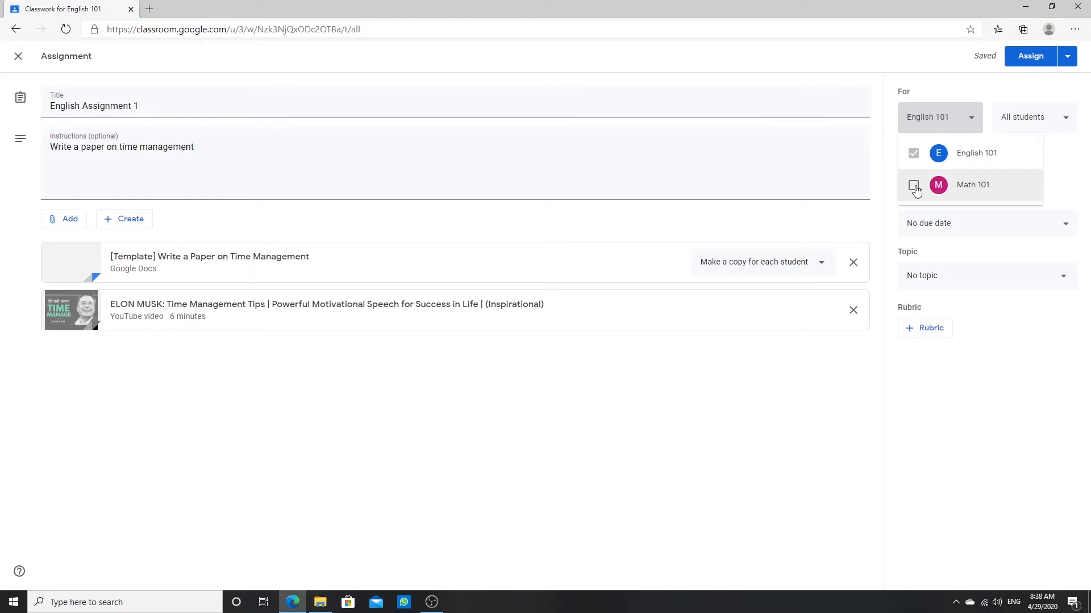
pyautogui.click(1021, 122)
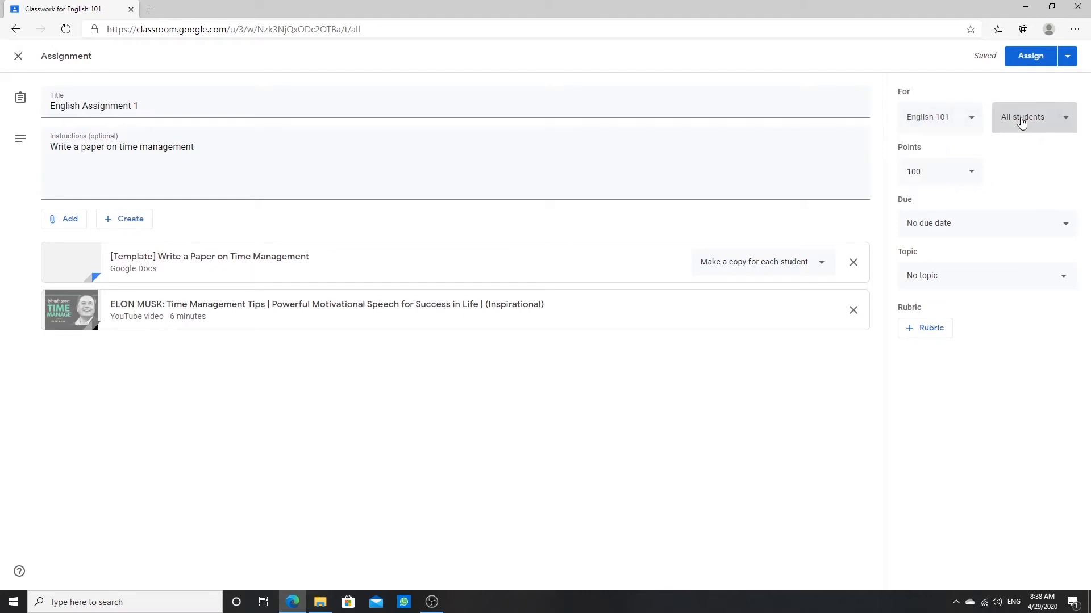
pyautogui.click(1020, 122)
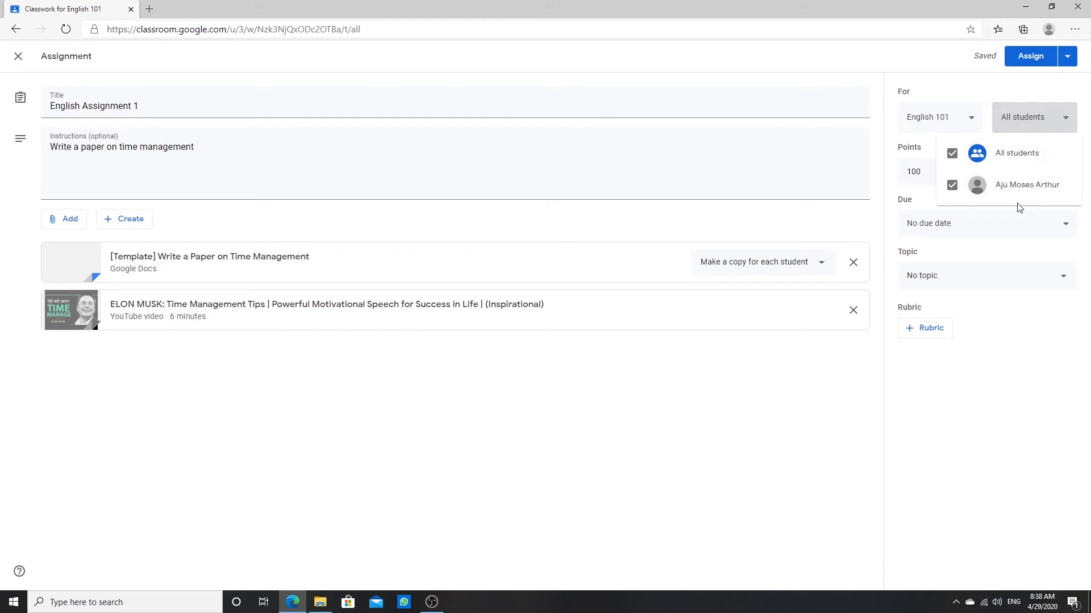
pyautogui.click(854, 182)
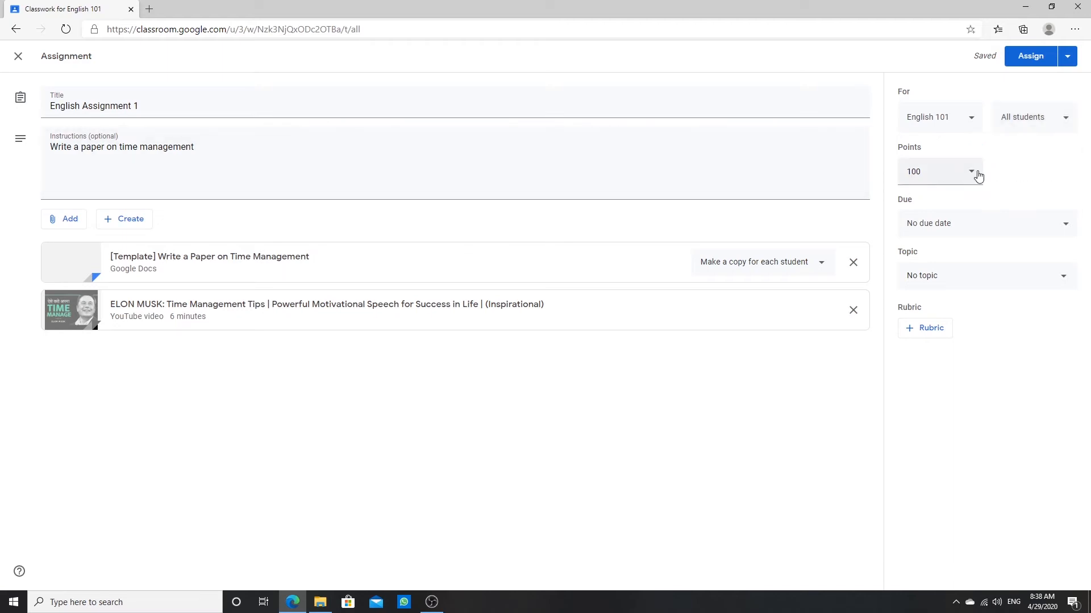
# Set the assignment's points to 50.
pyautogui.click(929, 177)
pyautogui.press('BackSpace')
pyautogui.press('BackSpace')
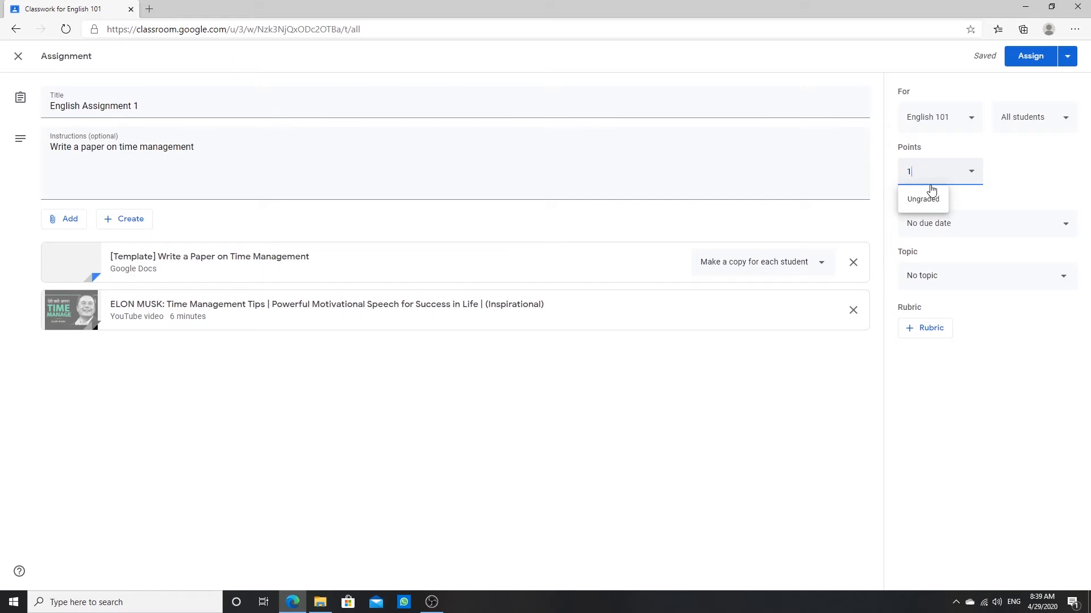
pyautogui.write('80')
pyautogui.write('0')
pyautogui.click(1017, 200)
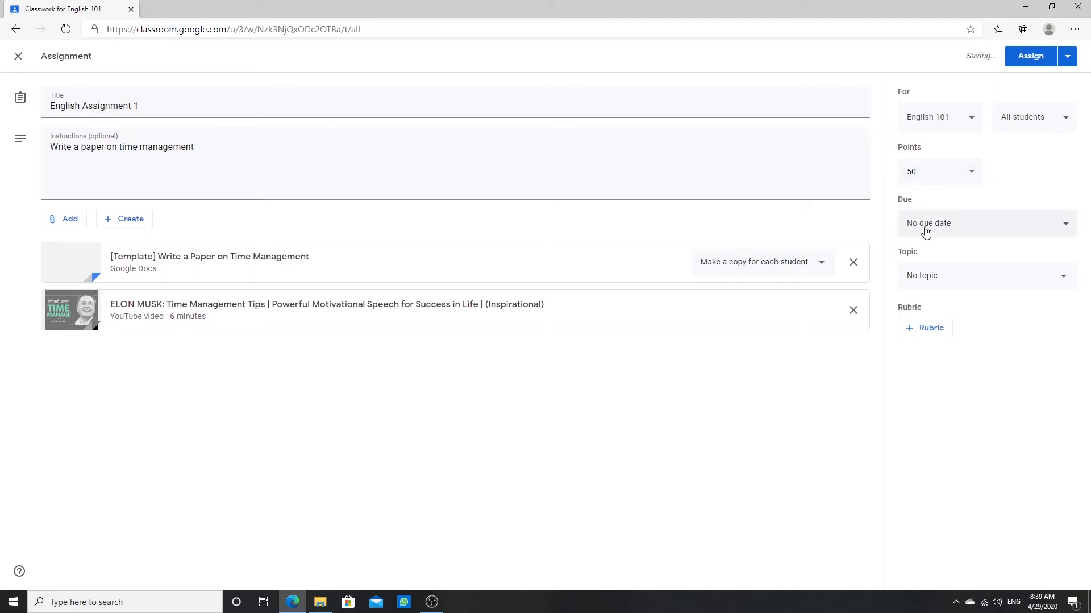
# Set the assignment's due date to May 2, 2020 with a due time of 11:59 PM.
pyautogui.click(1010, 223)
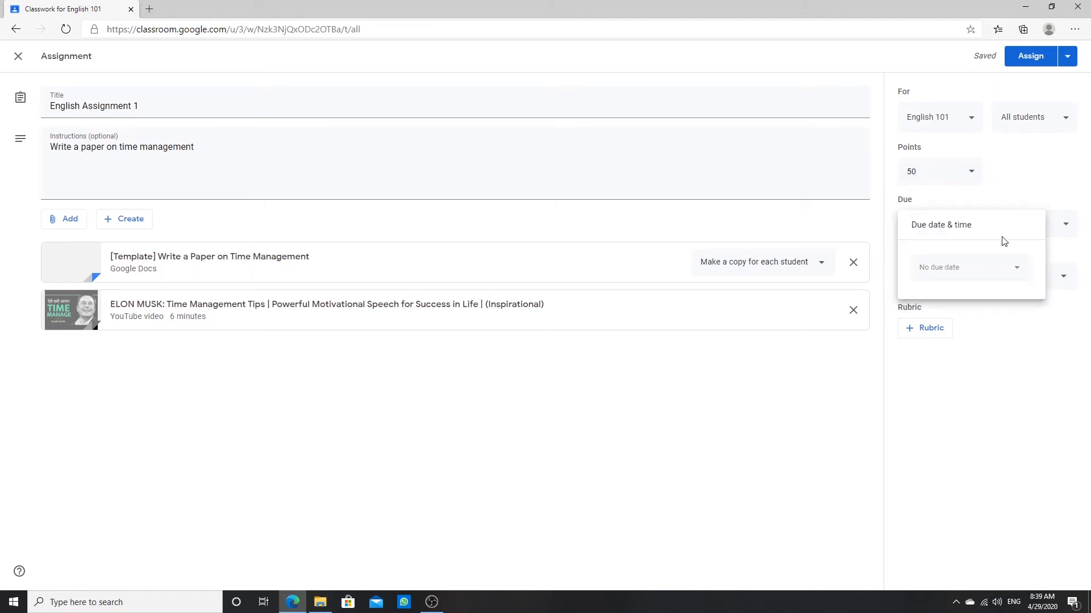
pyautogui.click(1004, 275)
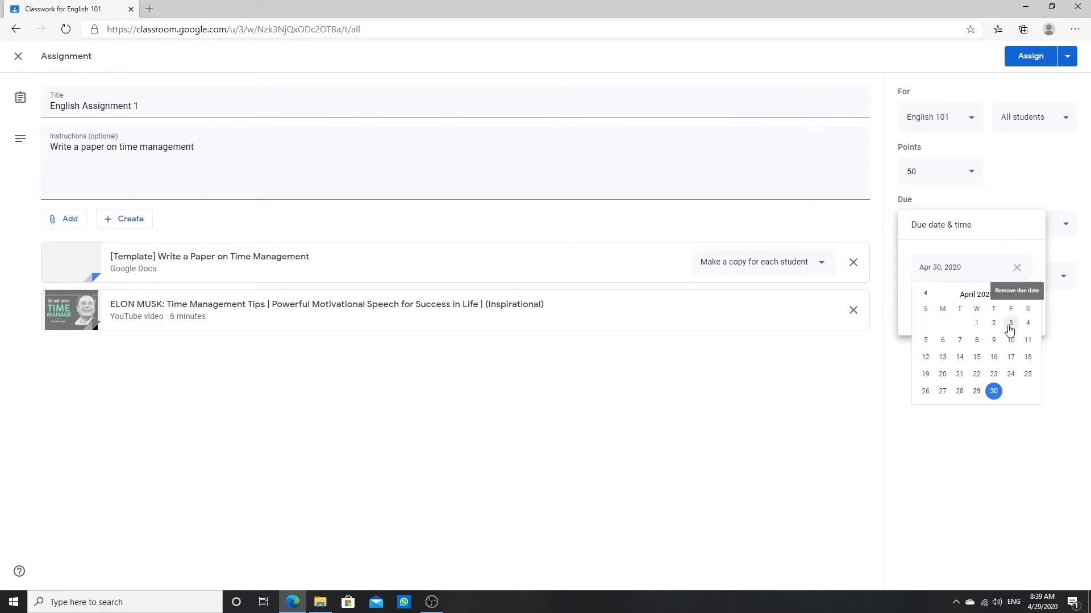
pyautogui.click(1028, 293)
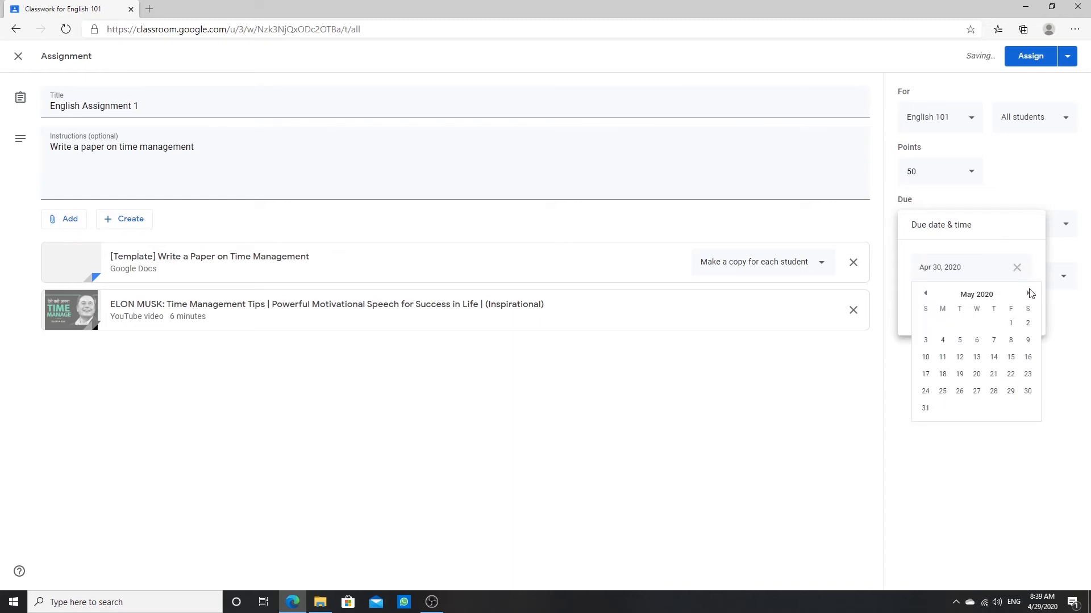
pyautogui.click(1025, 324)
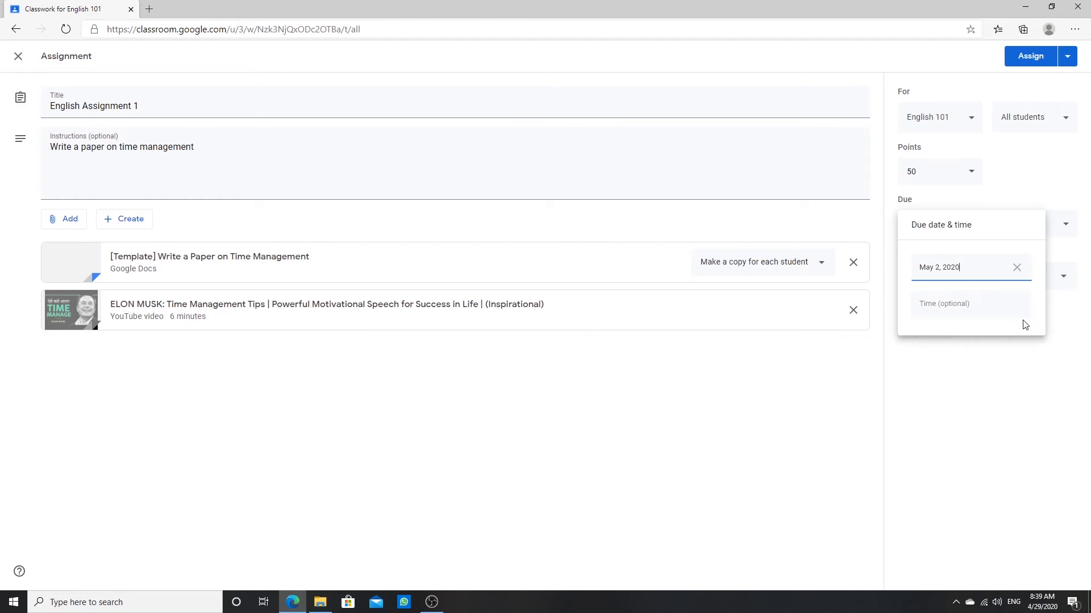
pyautogui.click(947, 303)
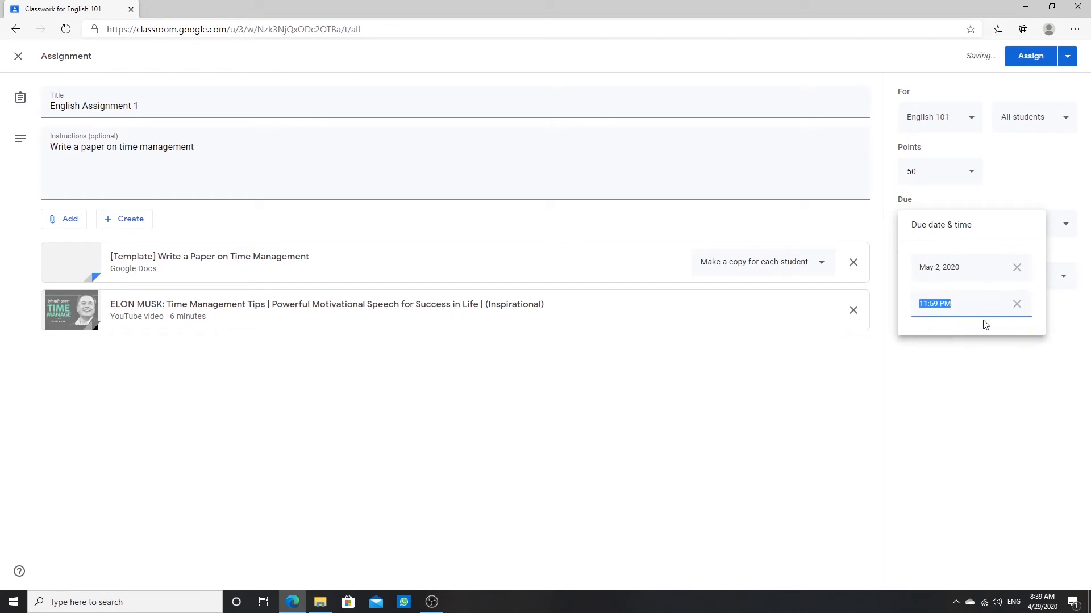
pyautogui.click(944, 364)
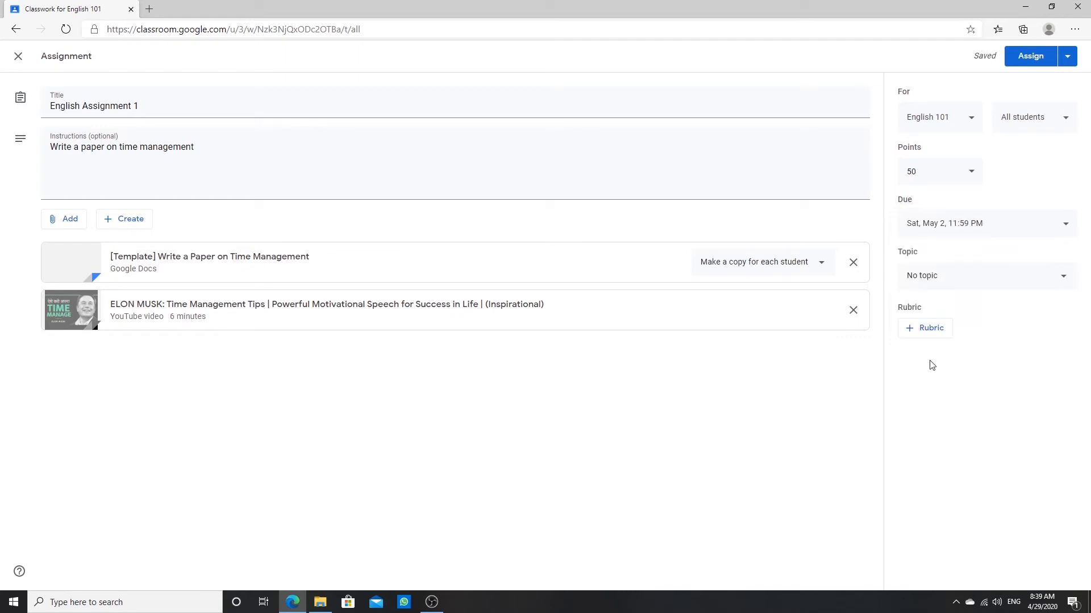
# Create the topic "Time Management" for English Assignment 1 and assign the assignment to the class.
pyautogui.click(936, 284)
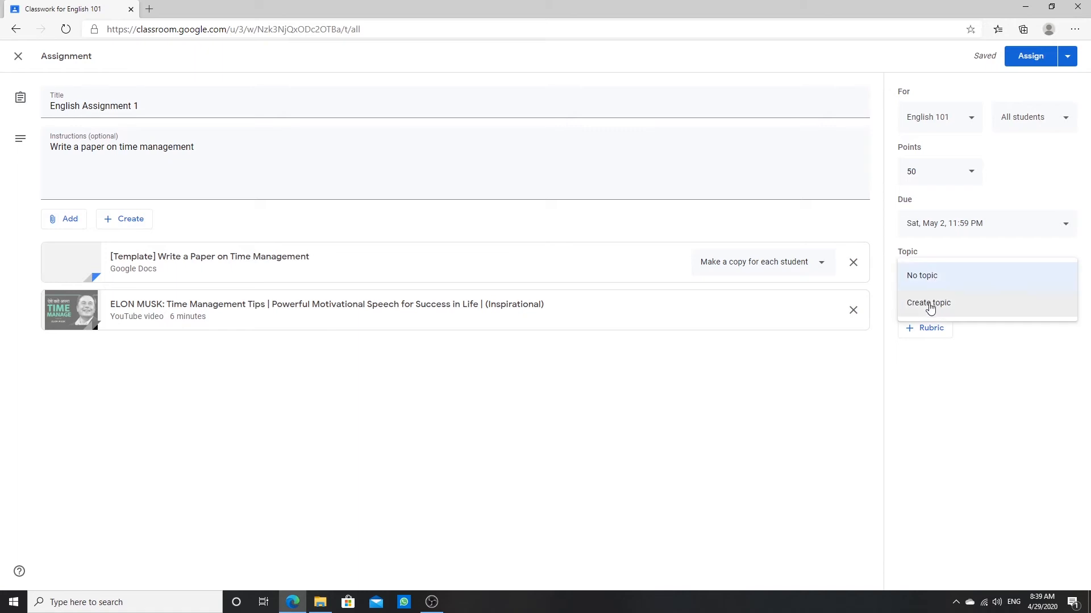
pyautogui.click(930, 305)
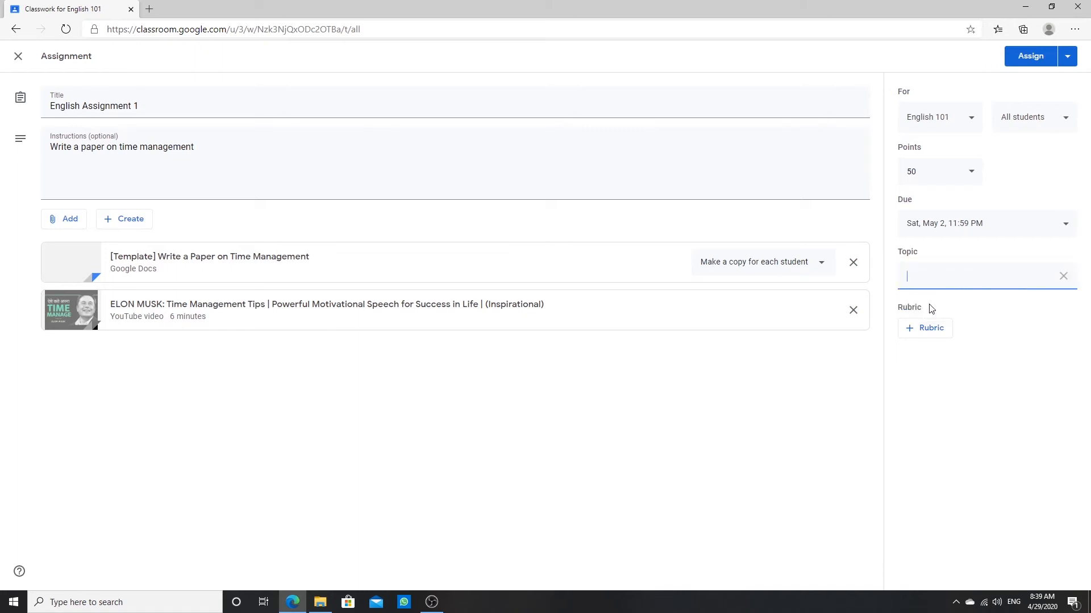
pyautogui.write('Time Management')
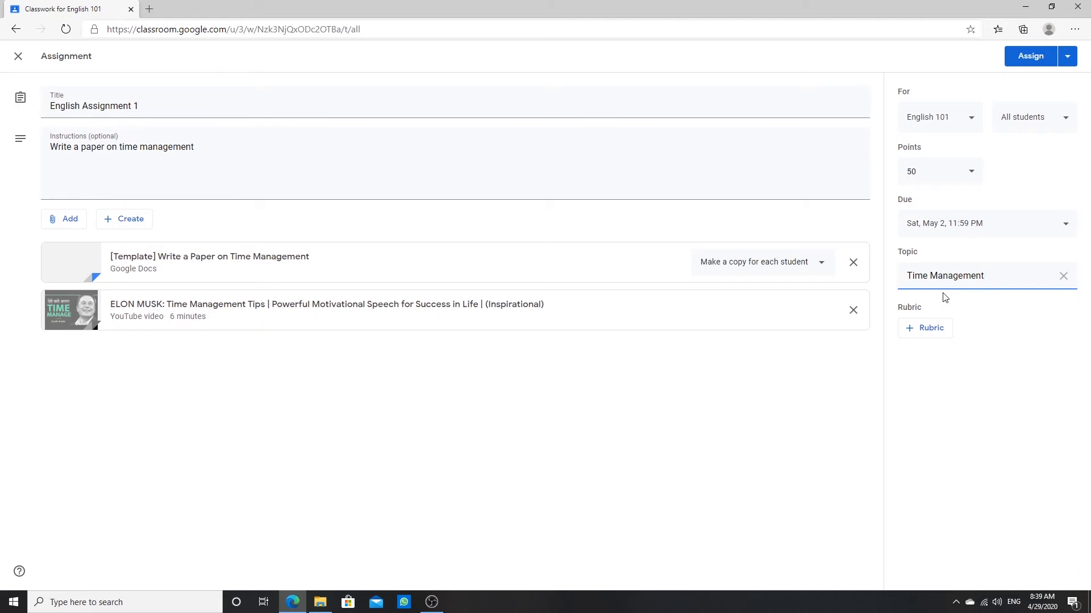
pyautogui.click(1068, 57)
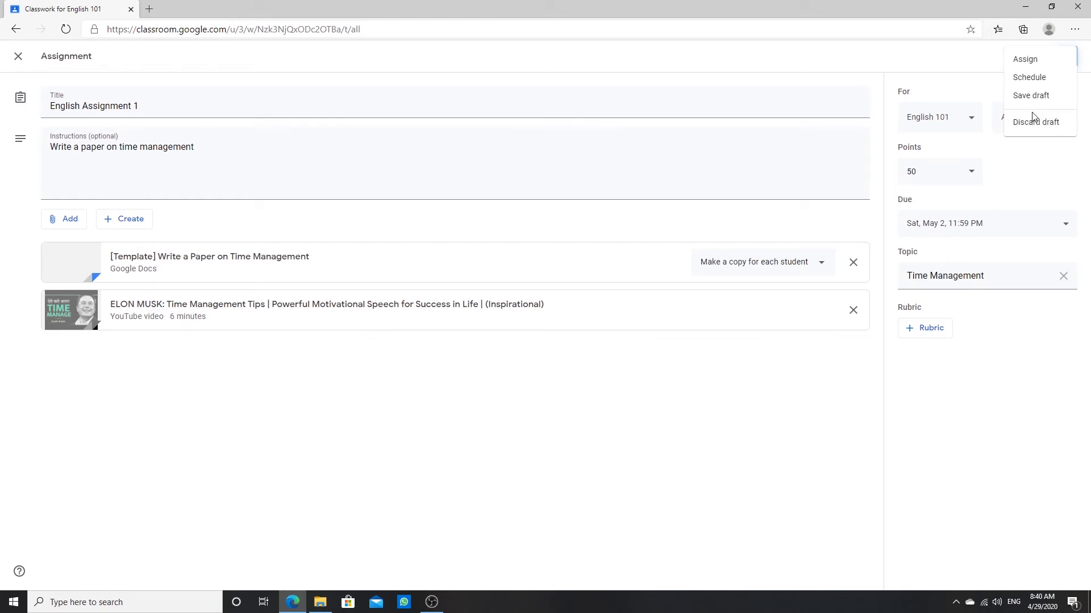
pyautogui.click(1042, 60)
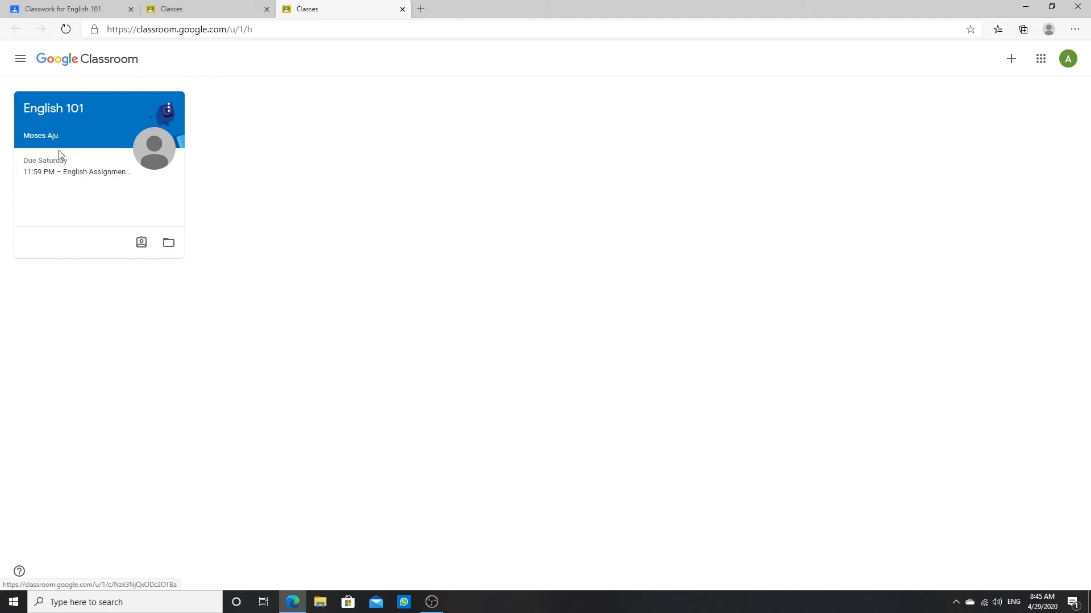
# In the student's account, open the English 101 classwork and view the full details of English Assignment 1.
pyautogui.click(46, 115)
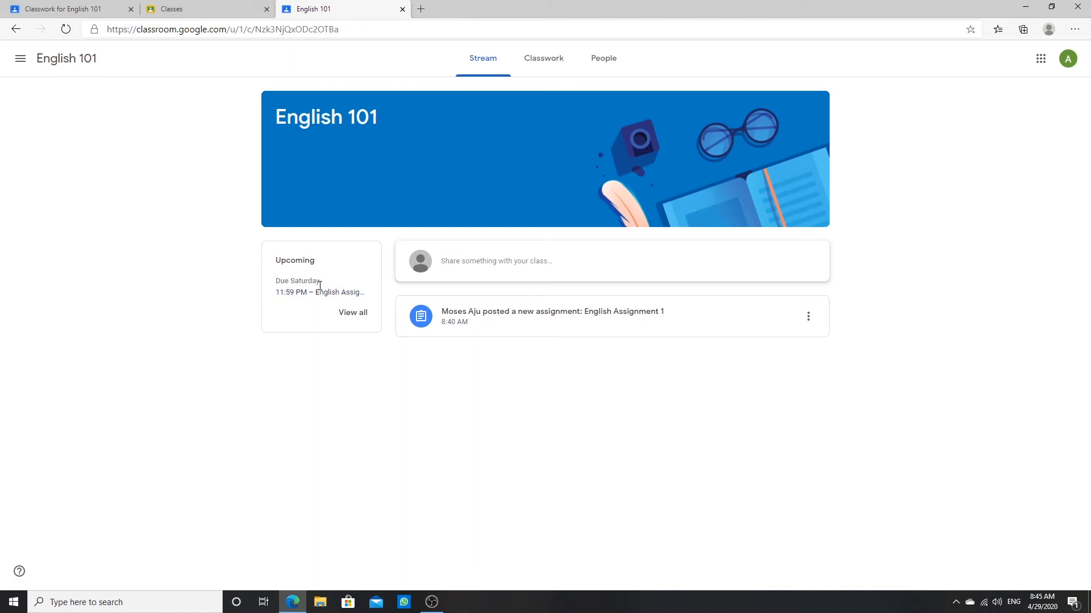
pyautogui.click(543, 74)
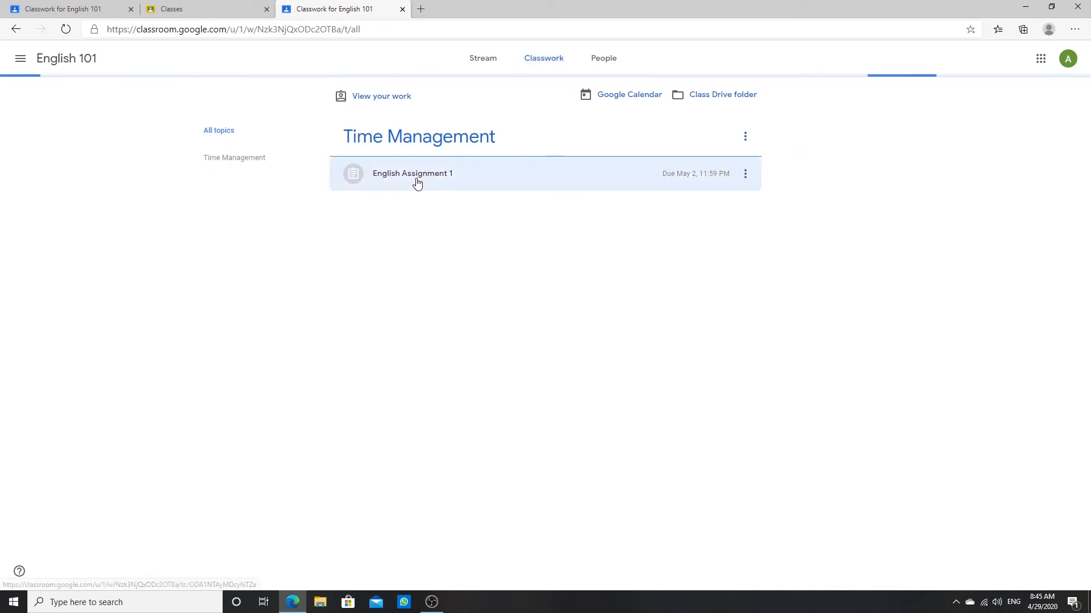
pyautogui.click(417, 182)
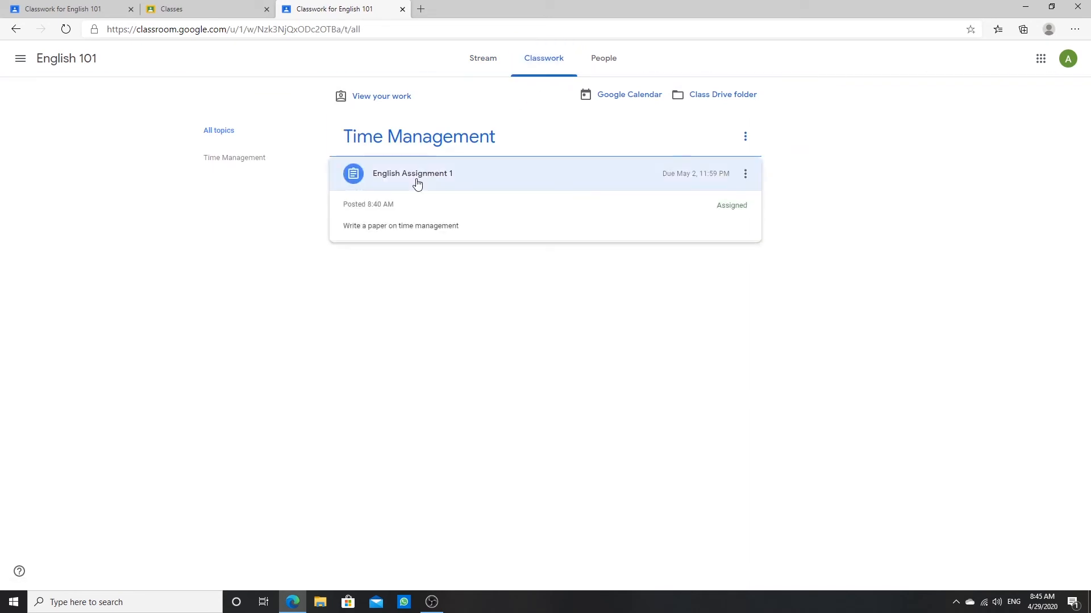
pyautogui.click(405, 364)
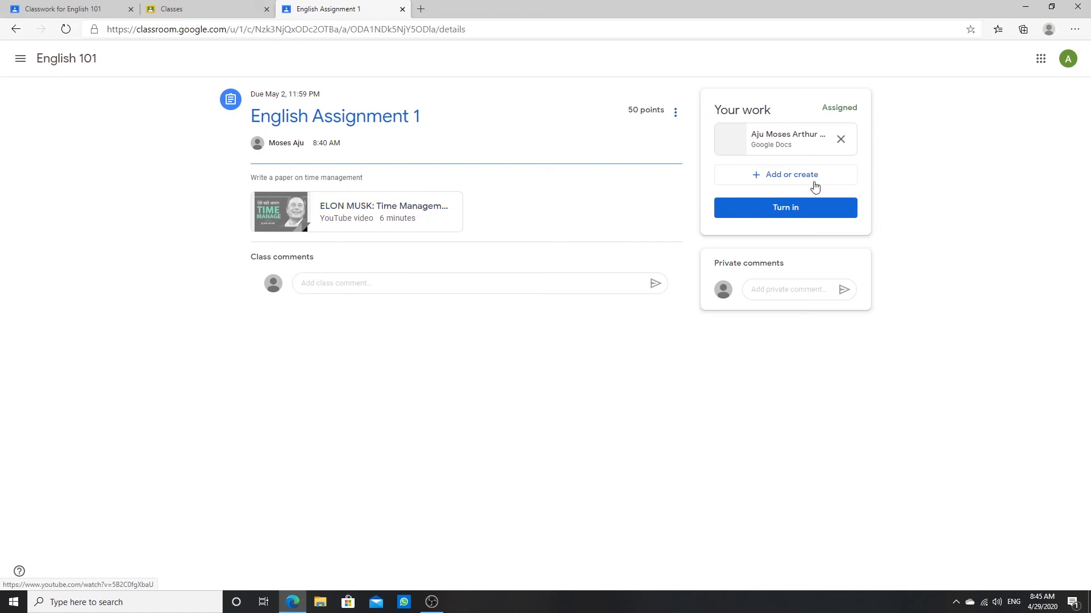
# In the student's Google Docs copy of the template, add the line "Time Management is ...." below the heading and close the document.
pyautogui.click(778, 141)
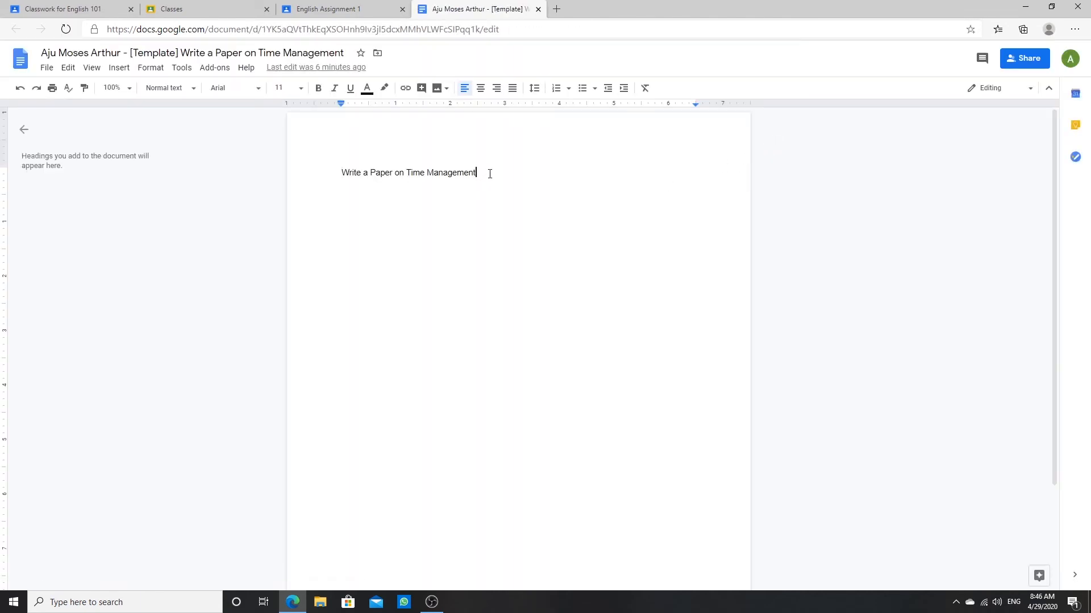
pyautogui.press('Return')
pyautogui.press('Return')
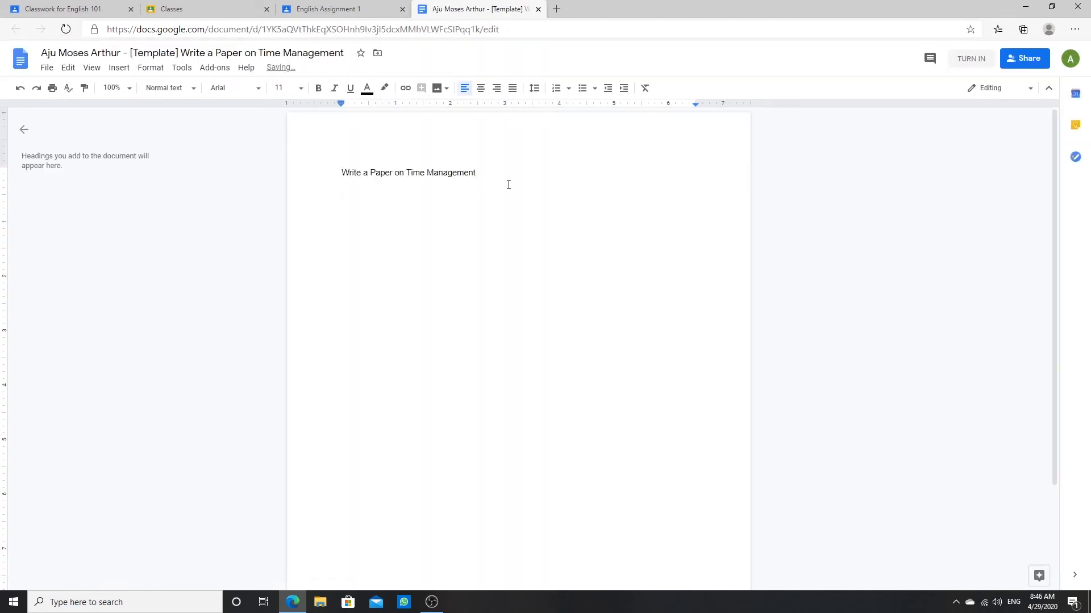
pyautogui.write('Time Management is ....')
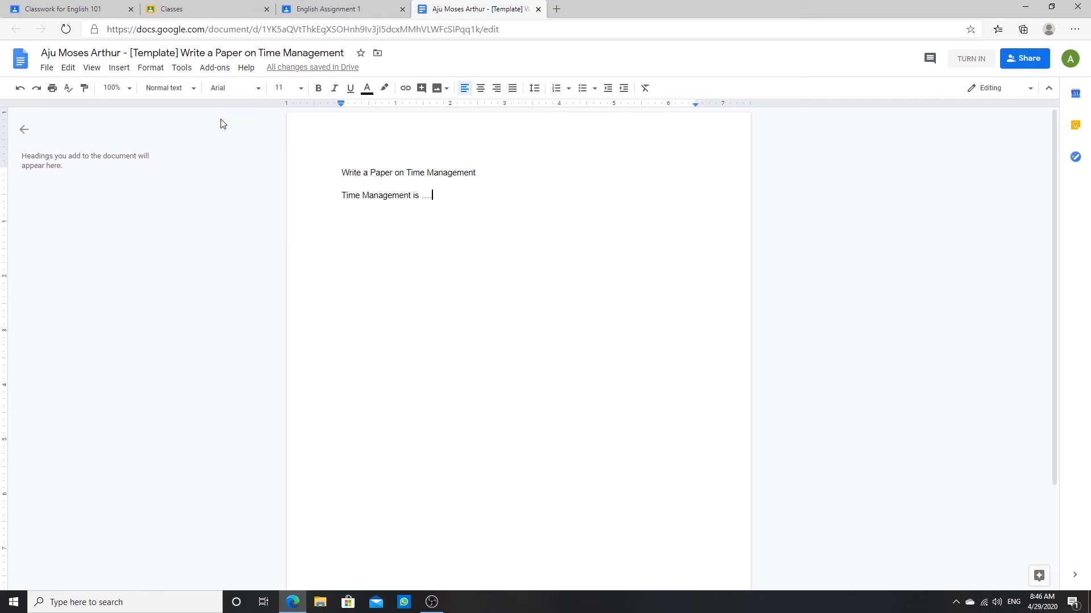
pyautogui.click(538, 8)
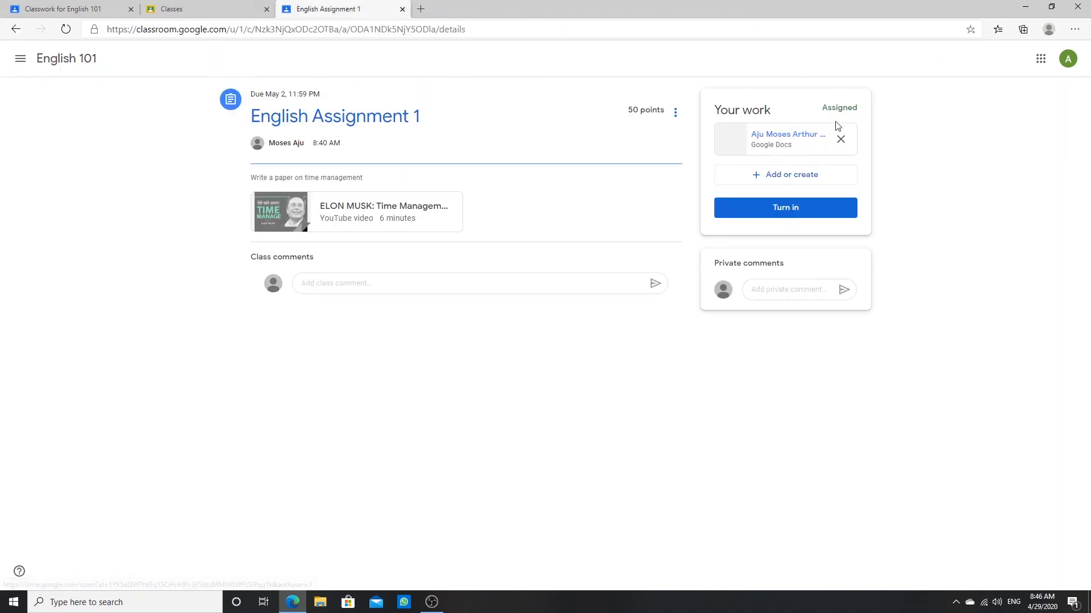
# Reopen the student's document to check the added text, and look over the options for adding or creating further work.
pyautogui.click(774, 140)
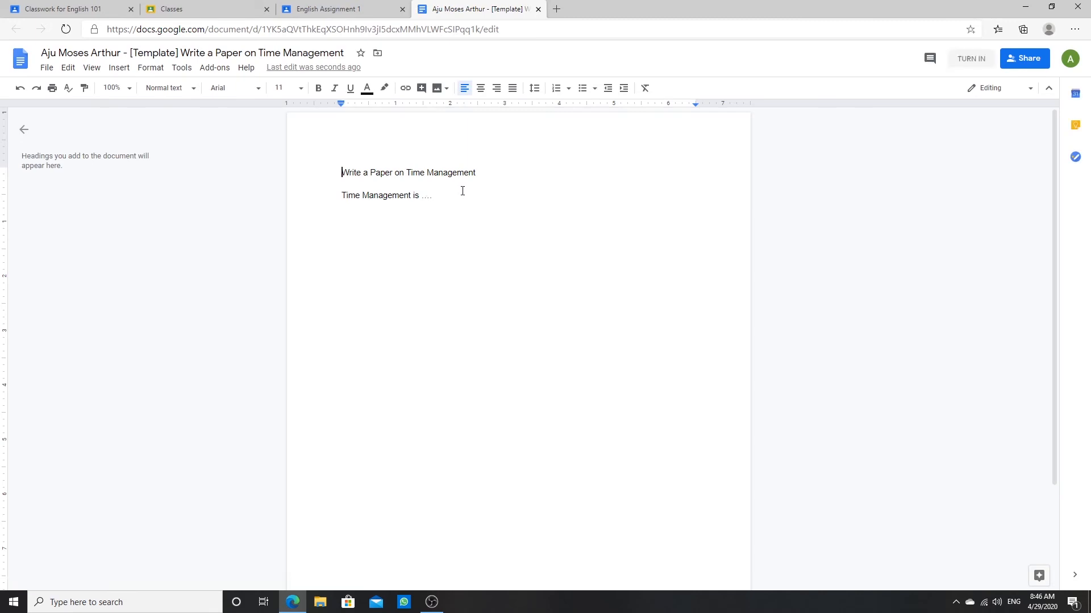
pyautogui.click(538, 8)
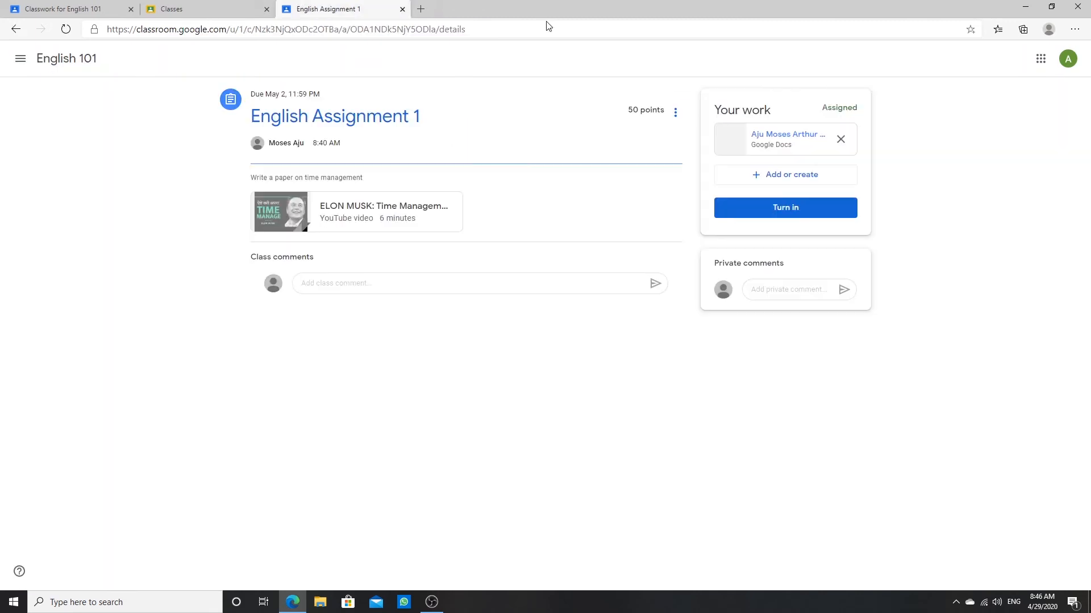
pyautogui.click(786, 180)
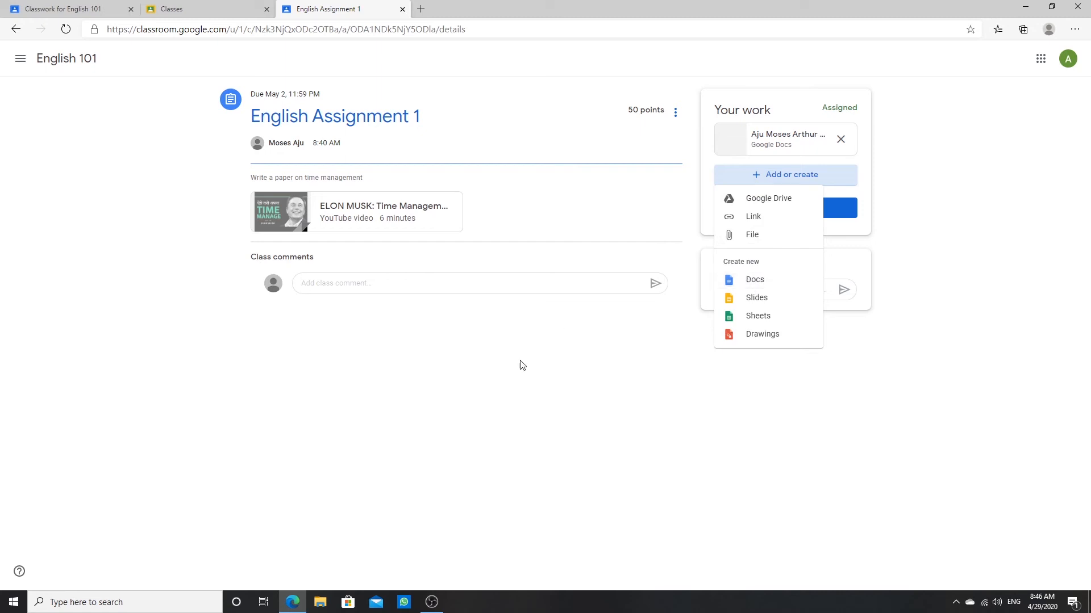
pyautogui.click(504, 384)
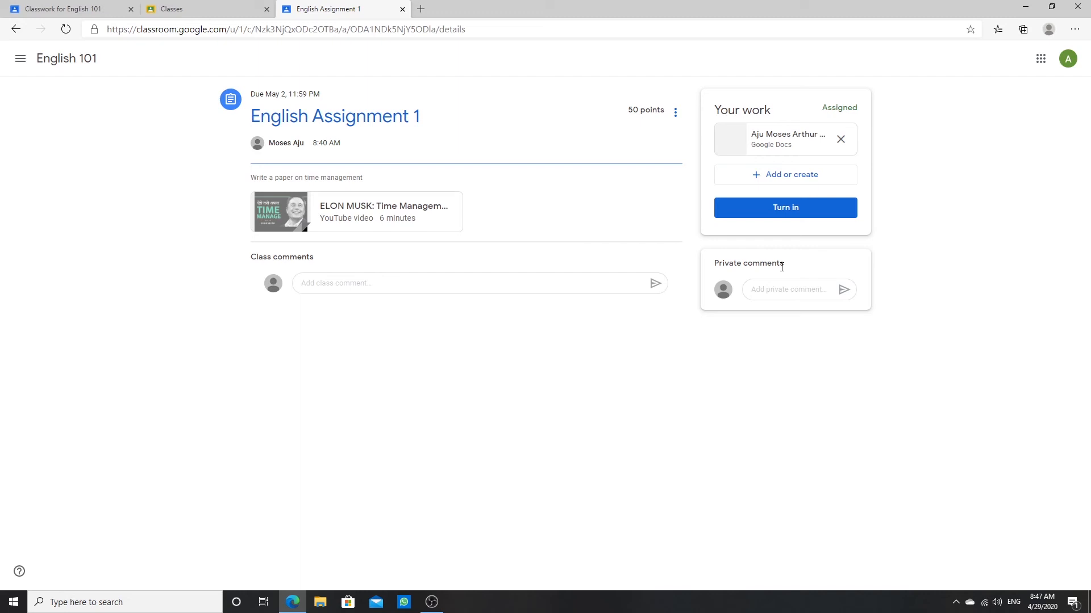
# Turn in the student's work for English Assignment 1 and return to the English 101 class page.
pyautogui.click(792, 209)
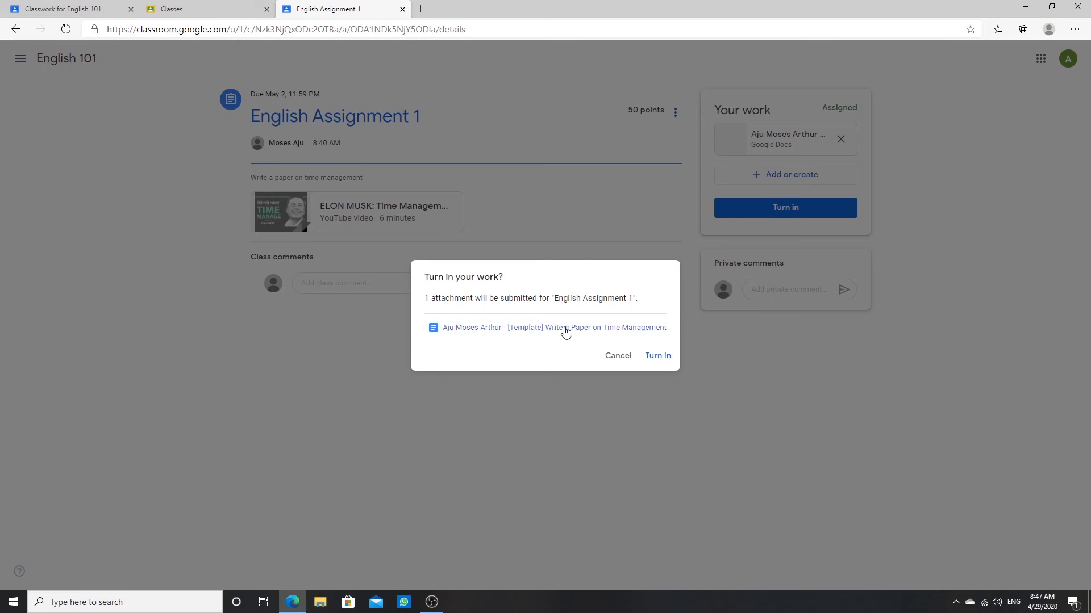
pyautogui.click(664, 361)
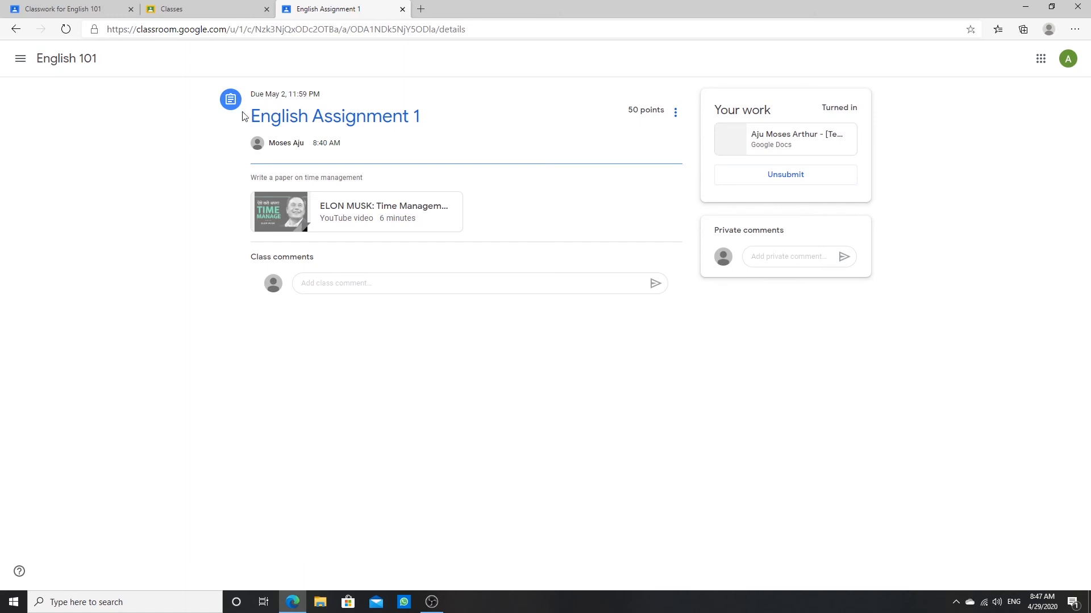
pyautogui.click(54, 61)
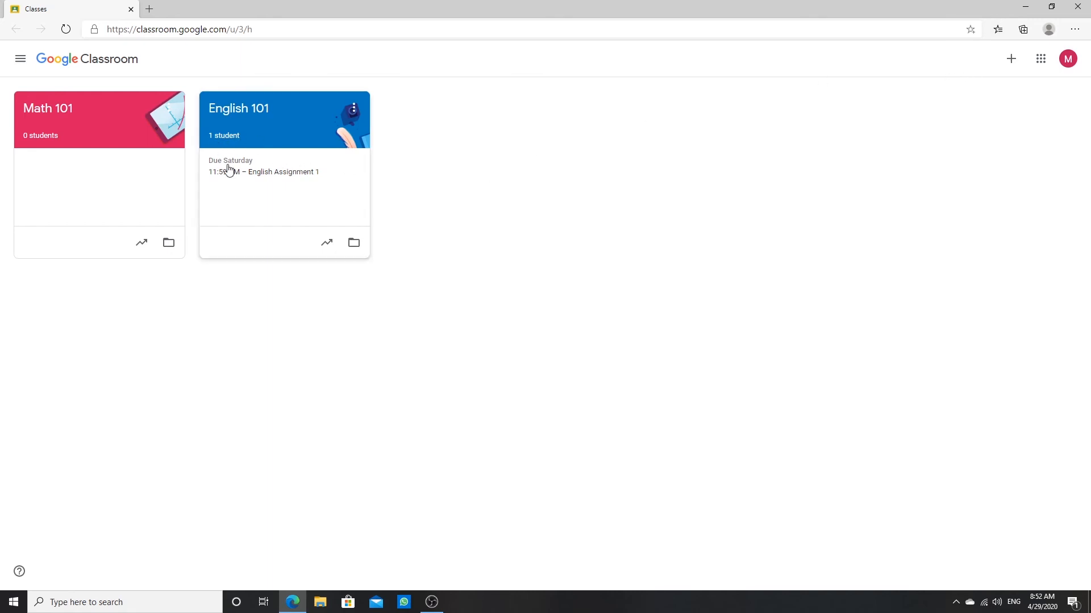
# In the teacher's account, open the student's turned-in document for English Assignment 1 from the English 101 classwork.
pyautogui.click(228, 118)
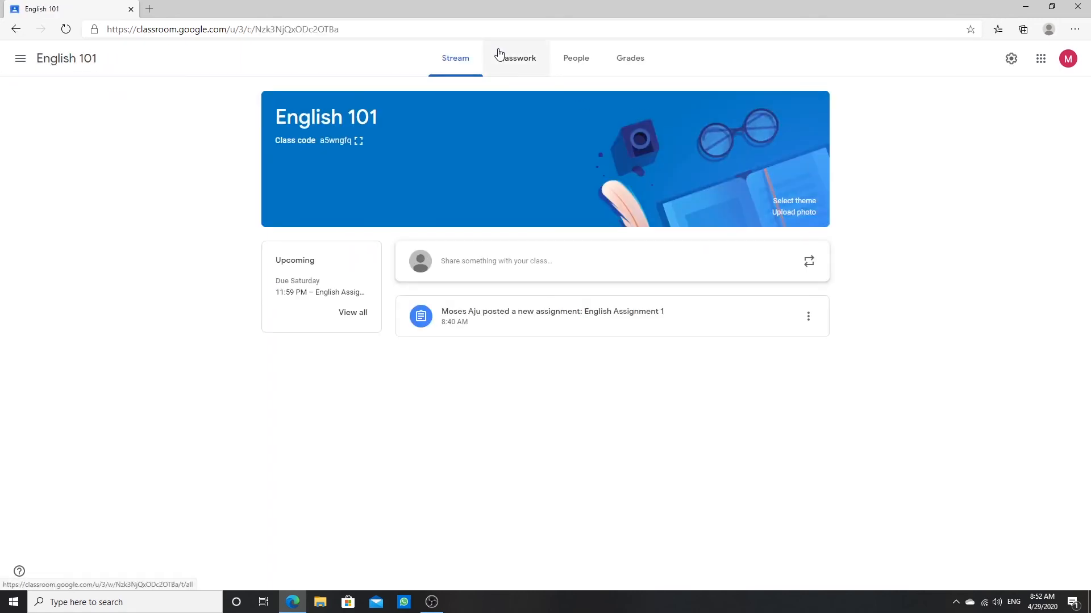
pyautogui.click(508, 57)
pyautogui.click(1023, 173)
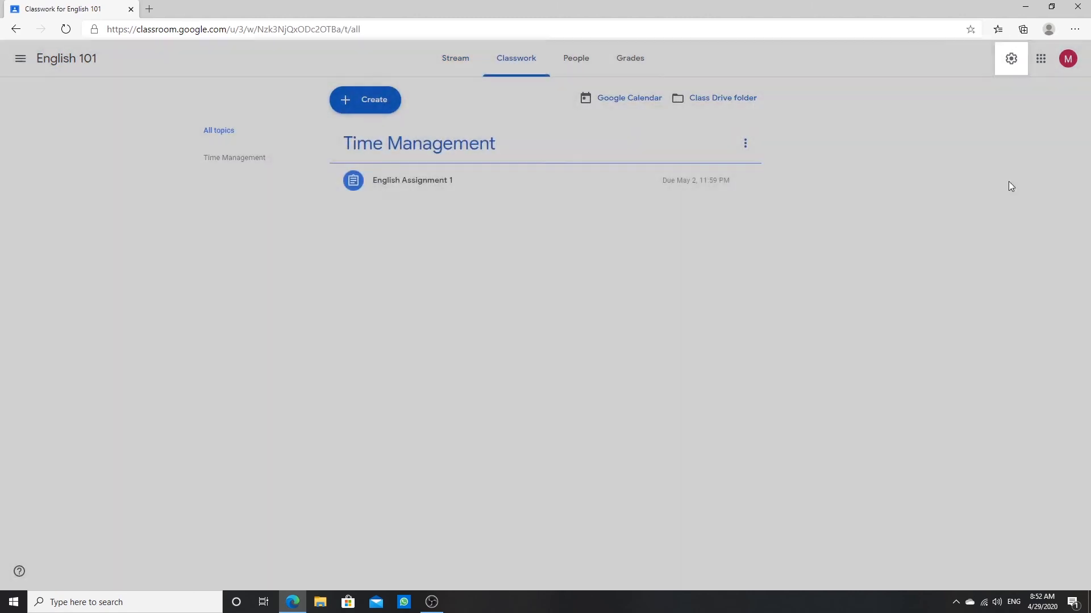
pyautogui.click(426, 190)
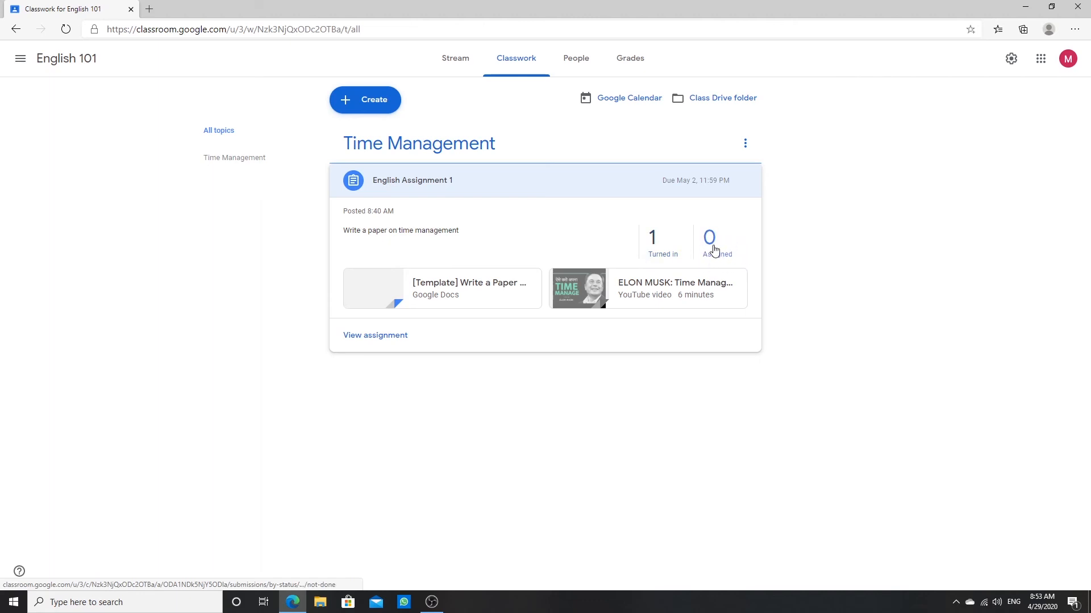
pyautogui.click(655, 245)
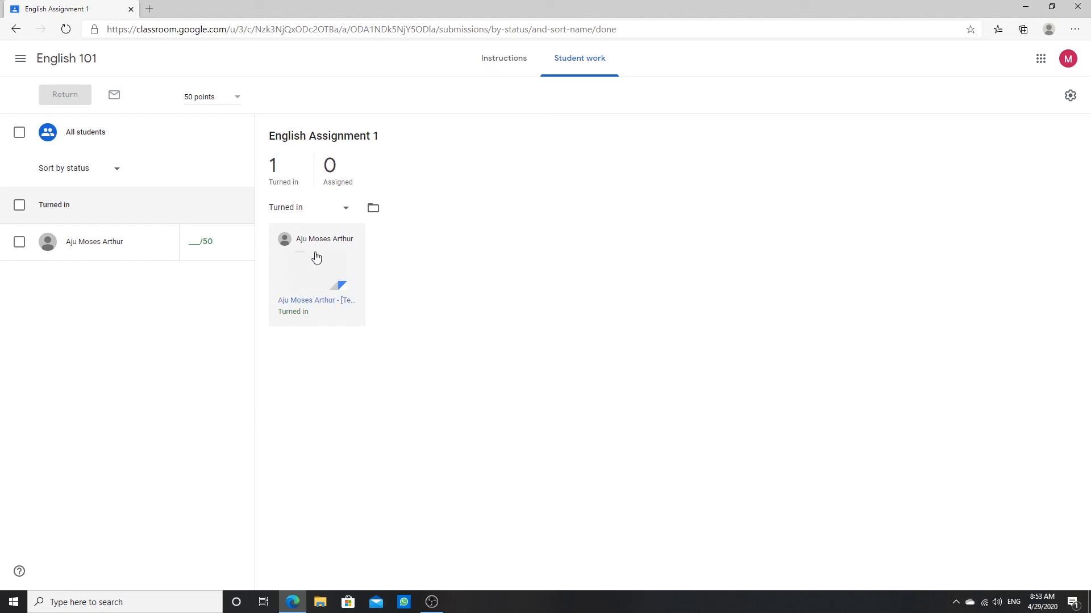
pyautogui.click(308, 285)
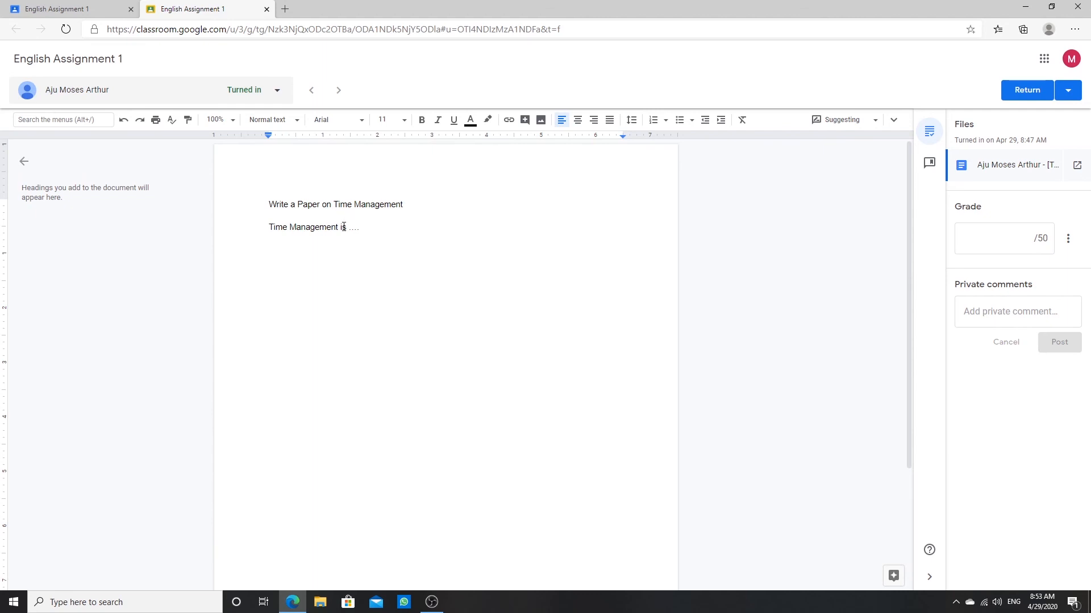
# Write the private comment "Add more points" on the student's submission.
pyautogui.click(1002, 309)
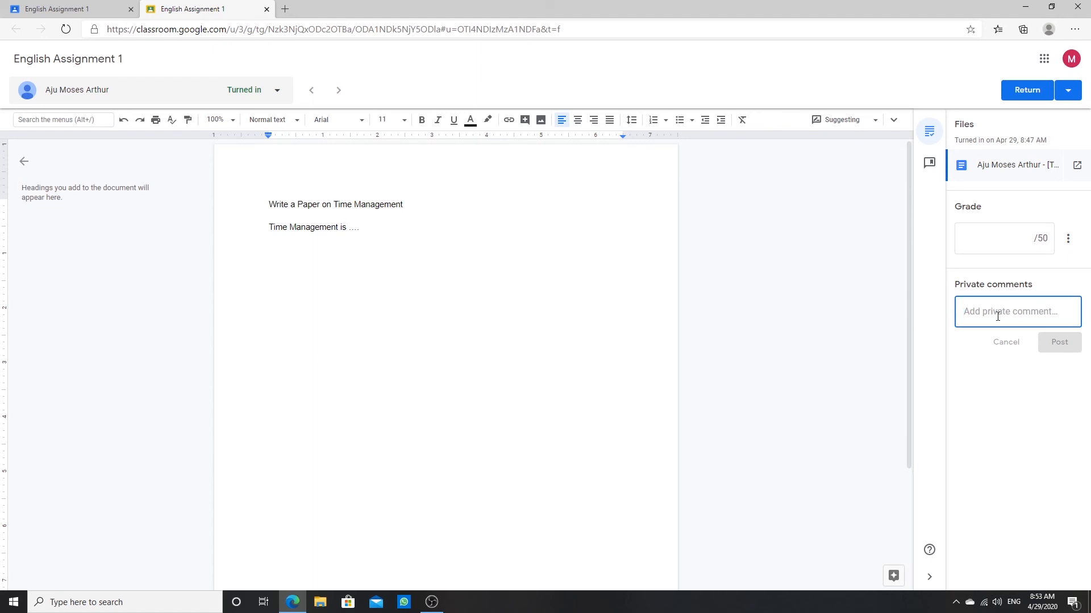
pyautogui.write('Add')
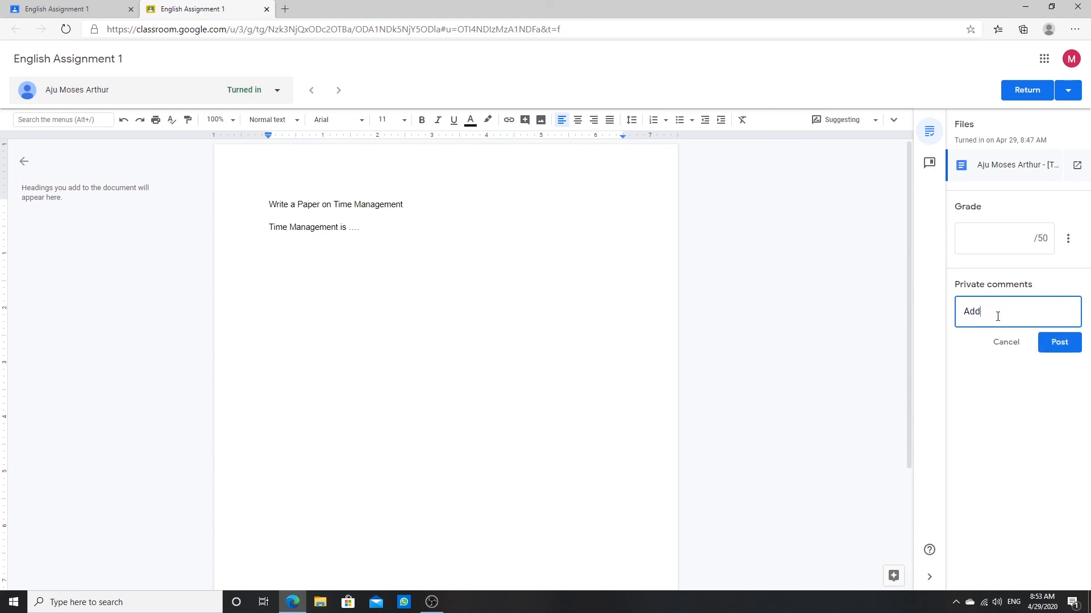
pyautogui.write(' moree')
pyautogui.press('BackSpace')
pyautogui.write('points')
# Grade the submission 10 out of 50 and post the private comment.
pyautogui.click(1022, 243)
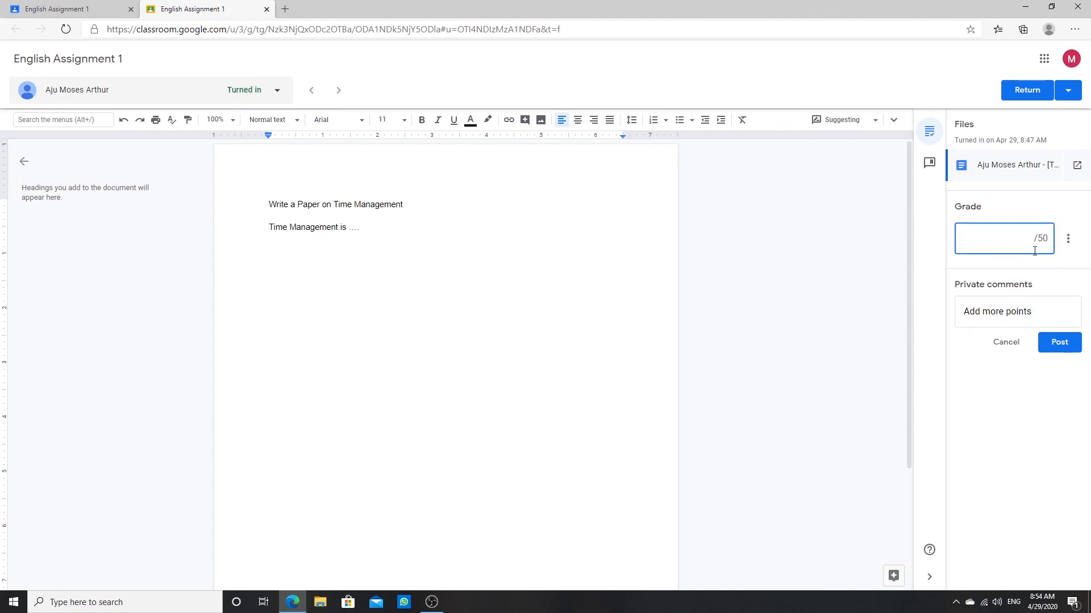
pyautogui.write('10')
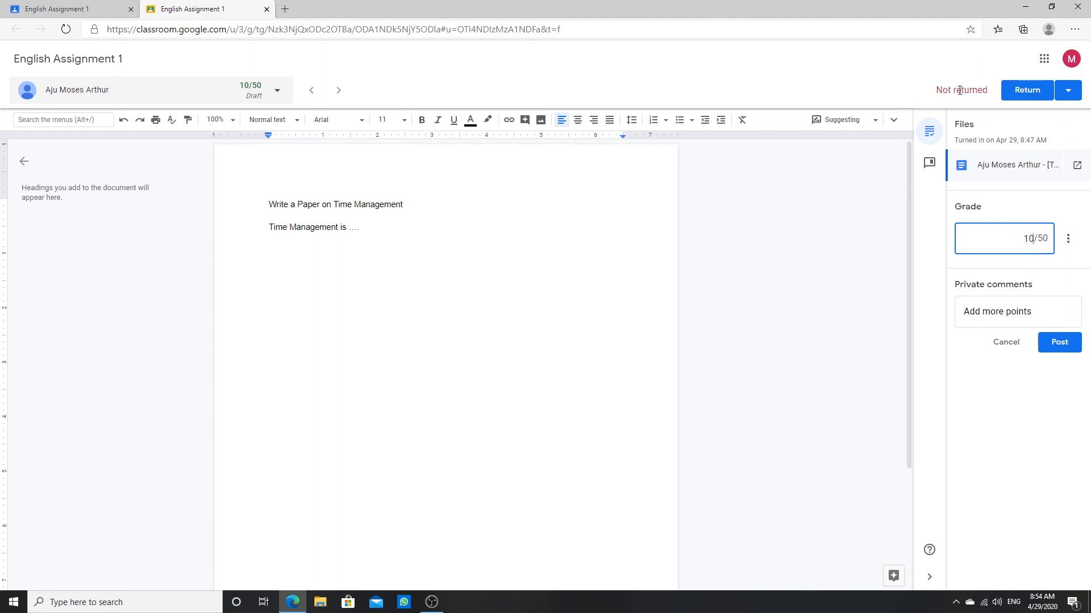
pyautogui.click(1074, 95)
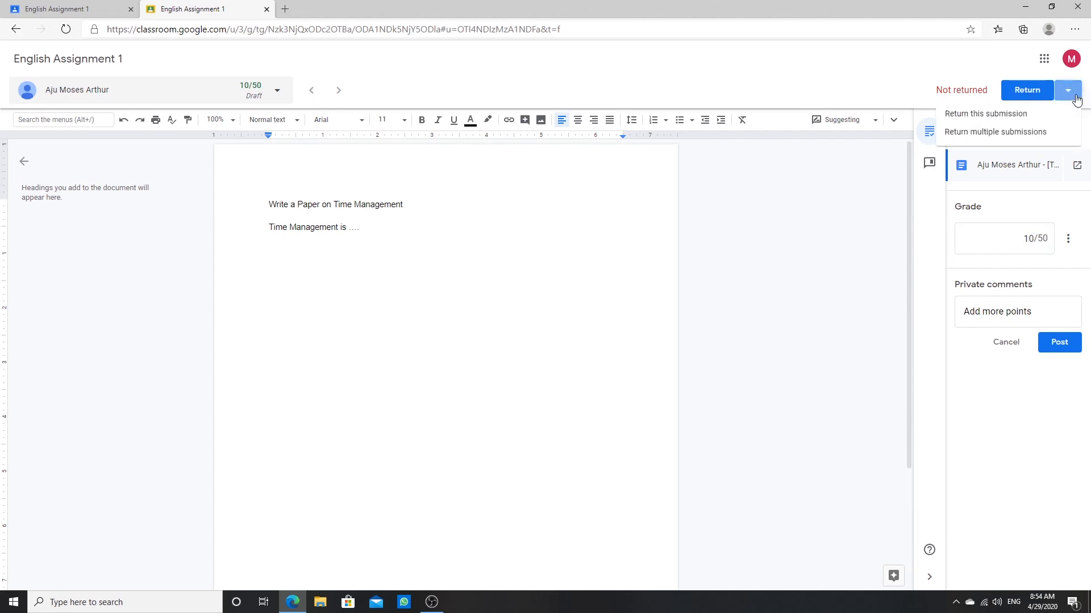
pyautogui.click(820, 90)
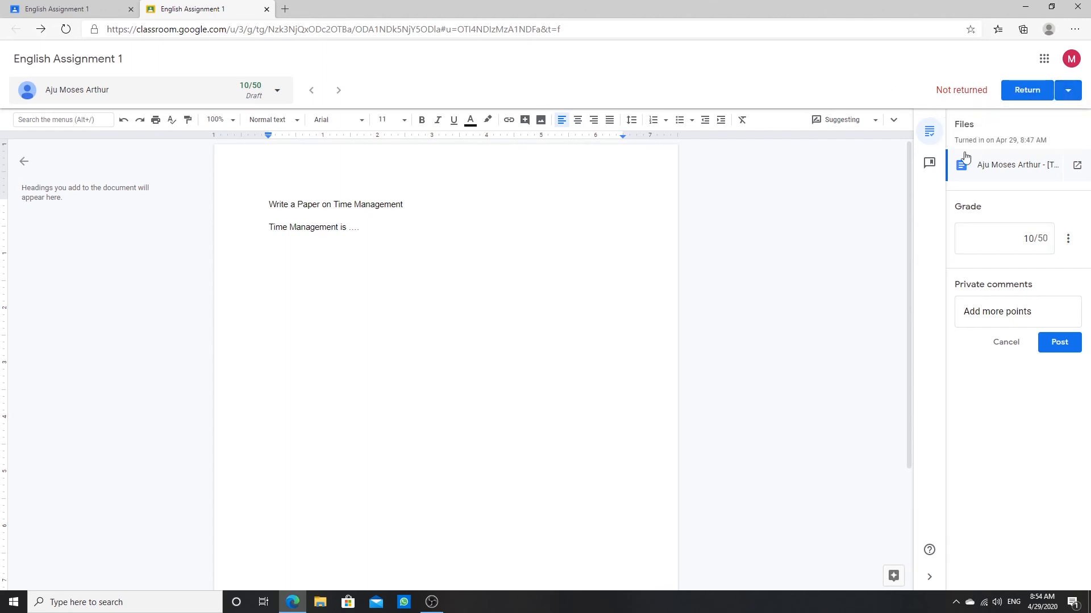
pyautogui.click(1059, 352)
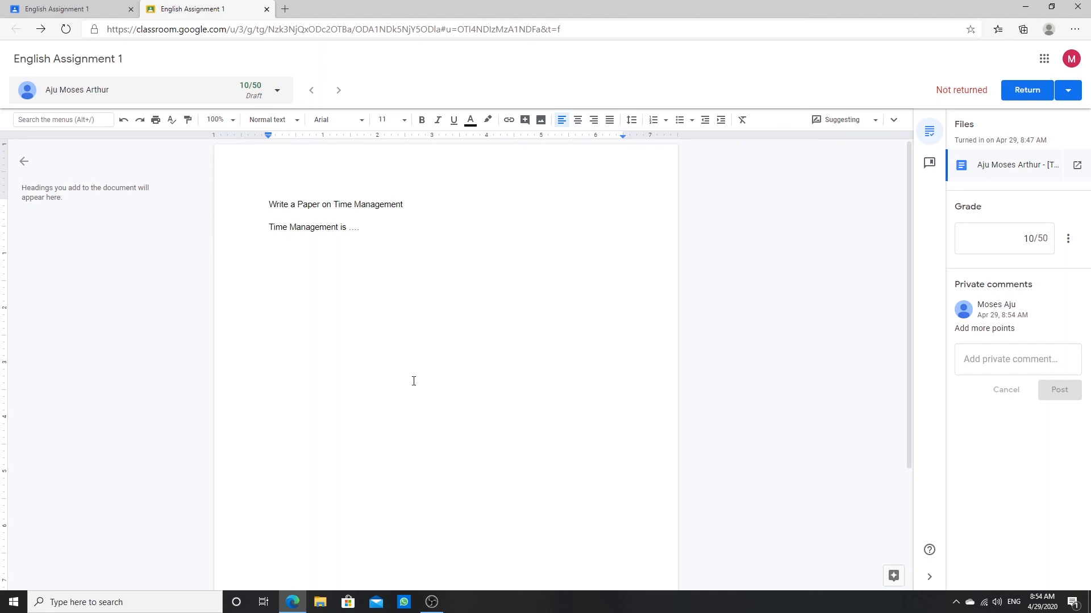
# Return the graded submission to the student and go back to the assignment's student work overview.
pyautogui.click(1024, 96)
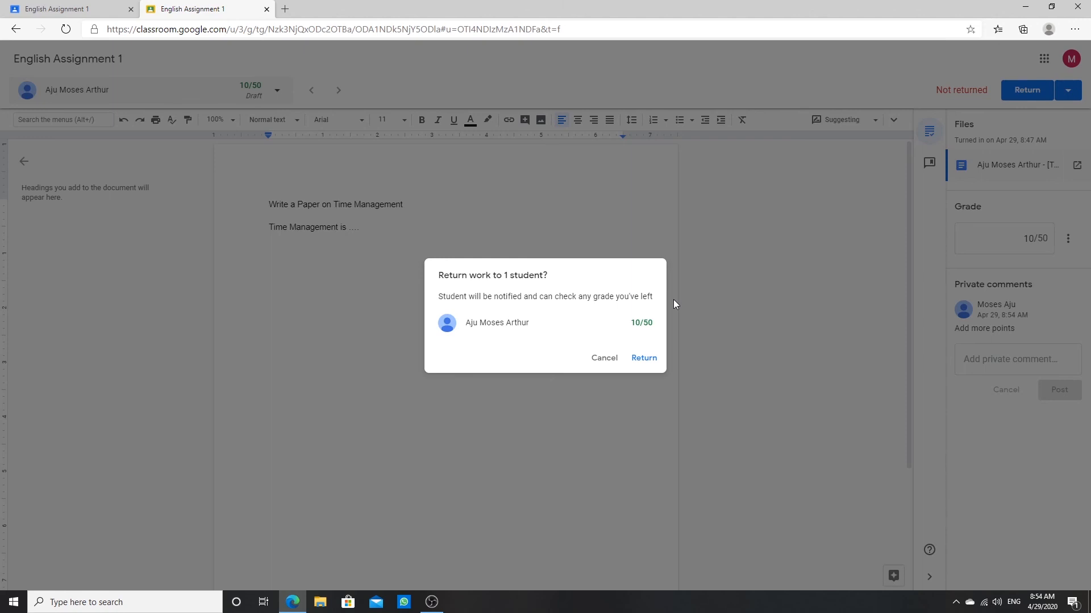
pyautogui.click(648, 357)
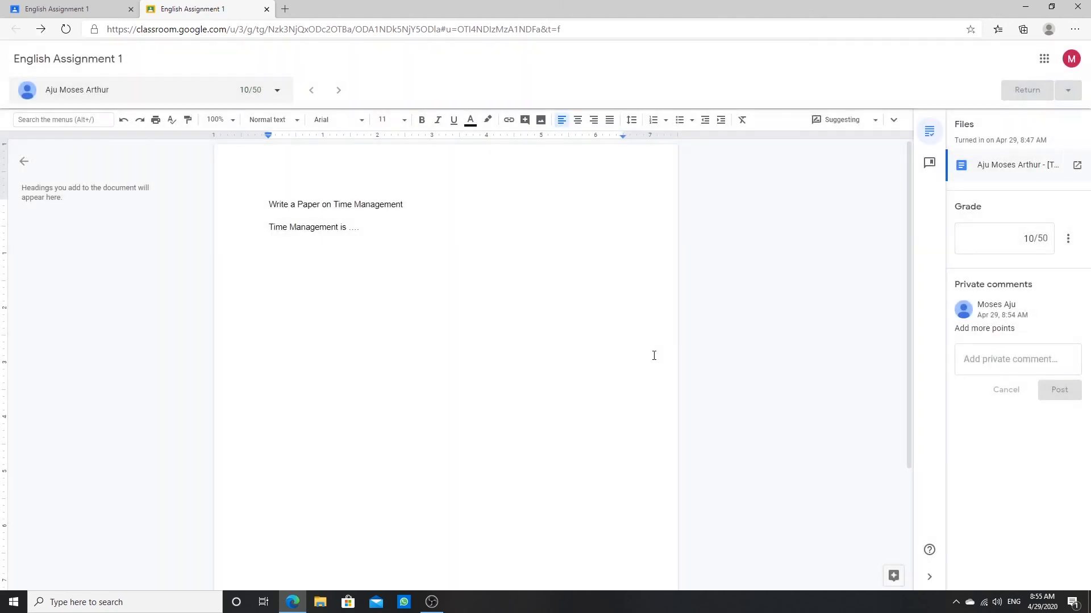
pyautogui.click(127, 10)
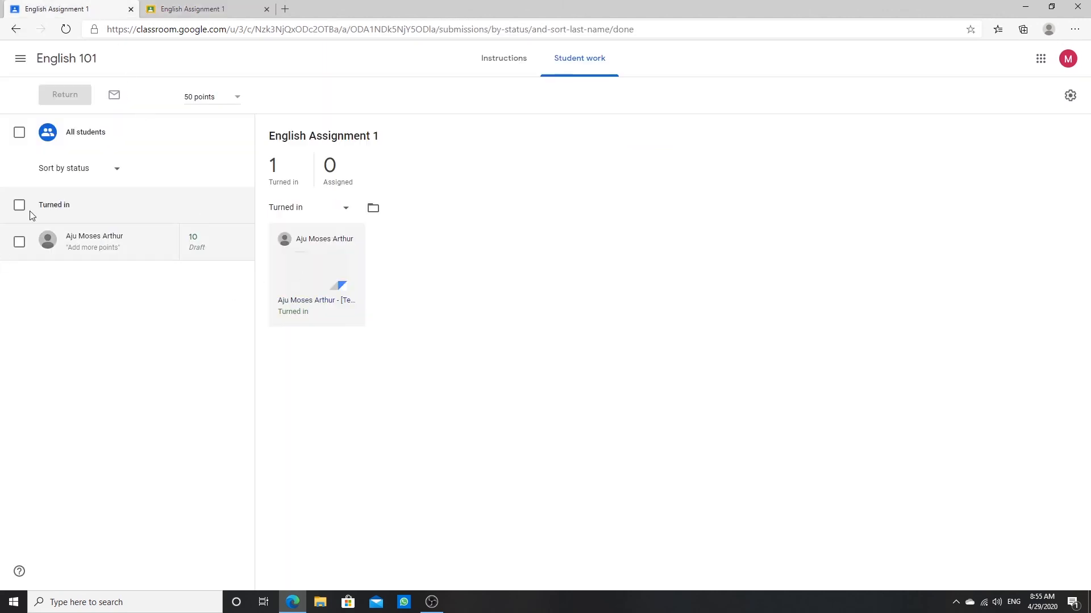
# Go to the English 101 classwork and open the turned-in student work for English Assignment 1.
pyautogui.click(20, 59)
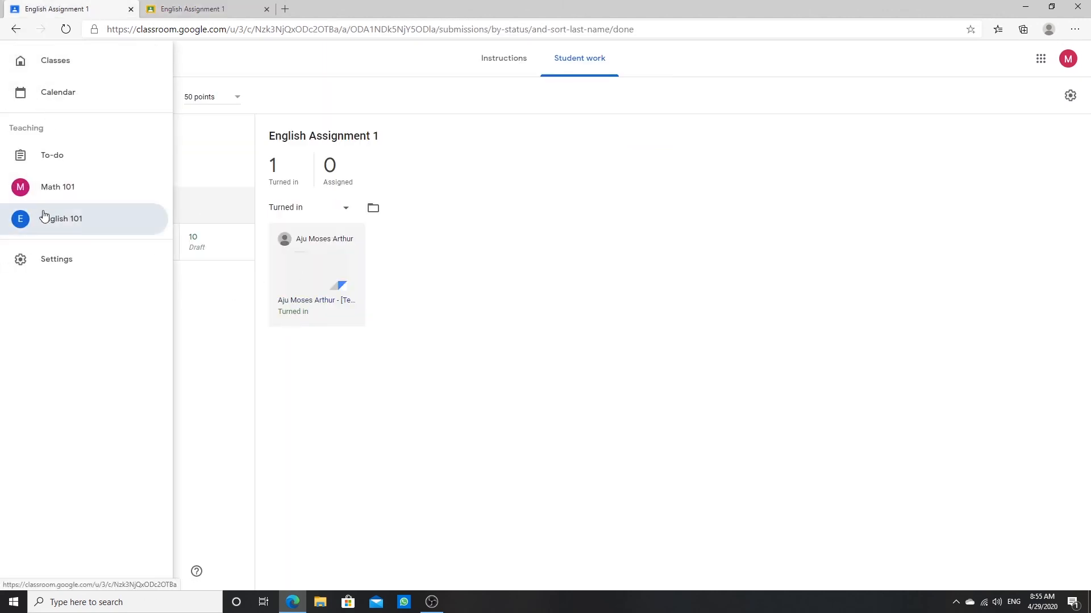
pyautogui.click(44, 217)
pyautogui.click(513, 69)
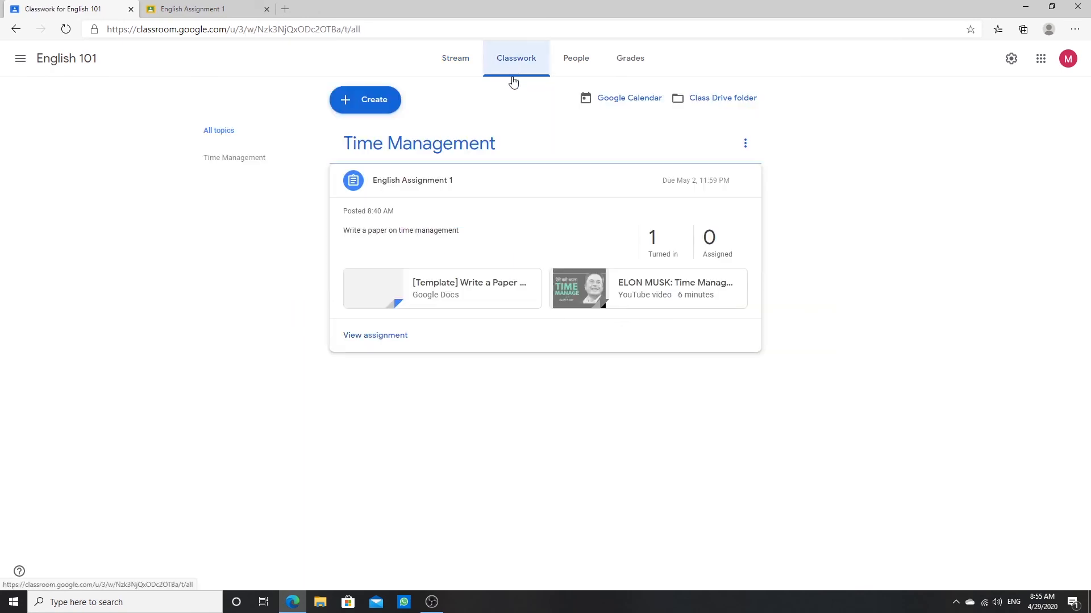
pyautogui.click(653, 241)
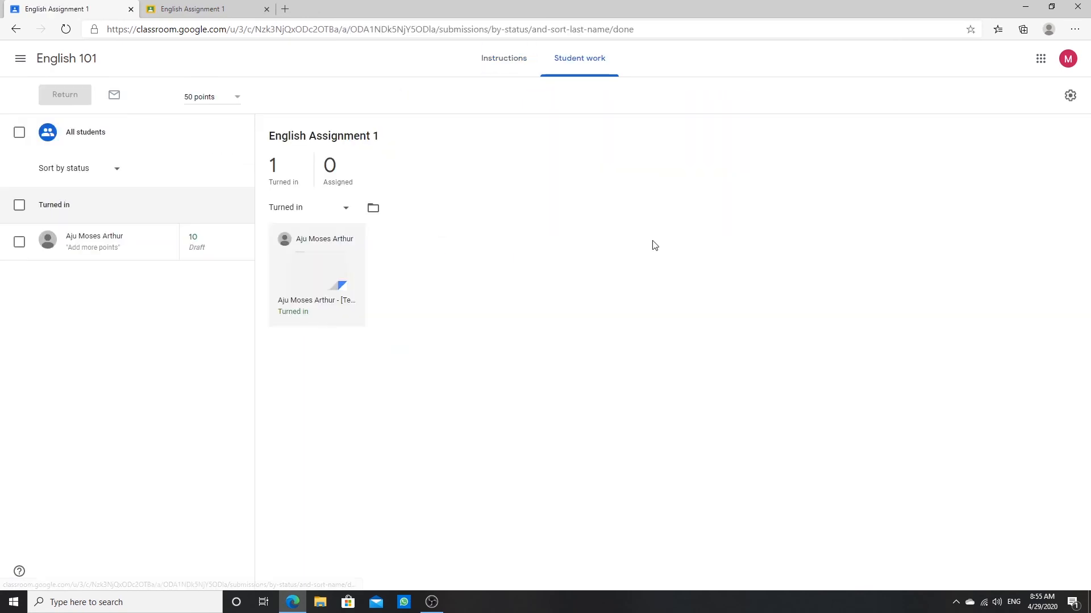
# Open the student's document for English Assignment 1 to check its grade and private comment.
pyautogui.click(311, 264)
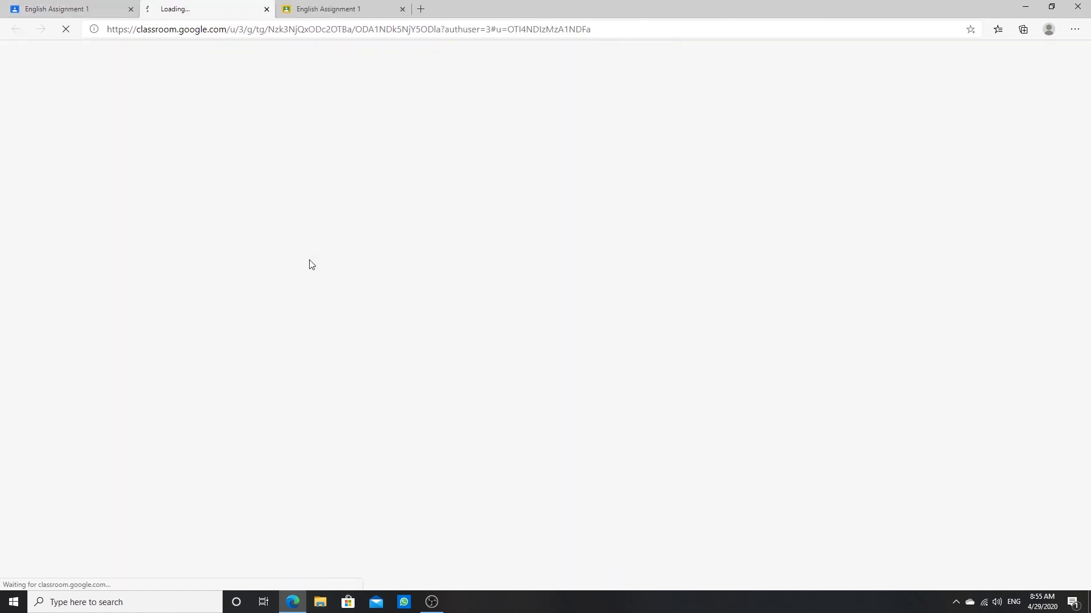
pyautogui.click(264, 9)
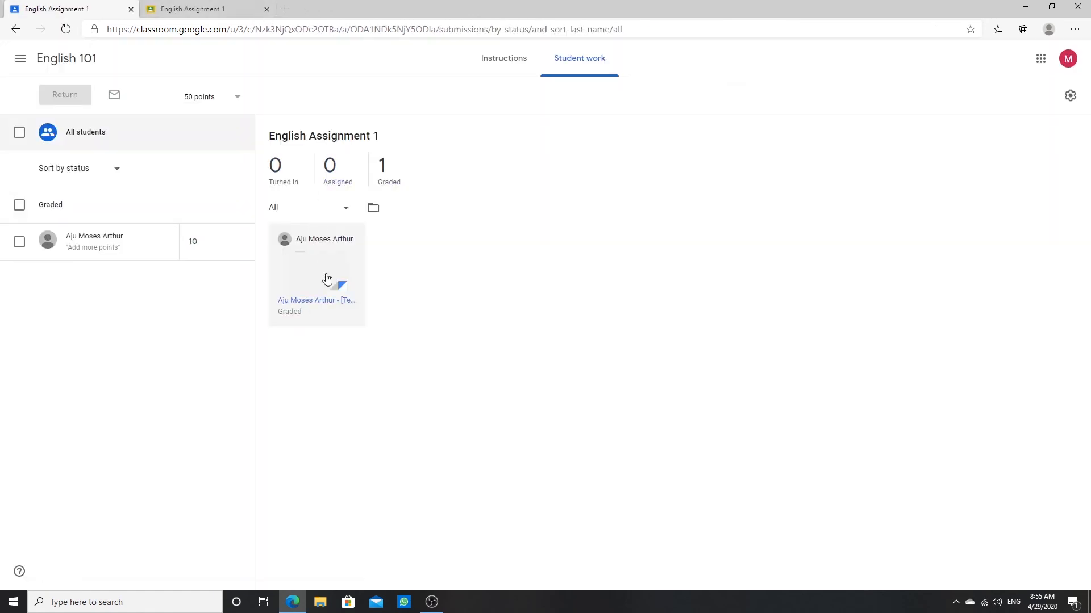
pyautogui.click(323, 302)
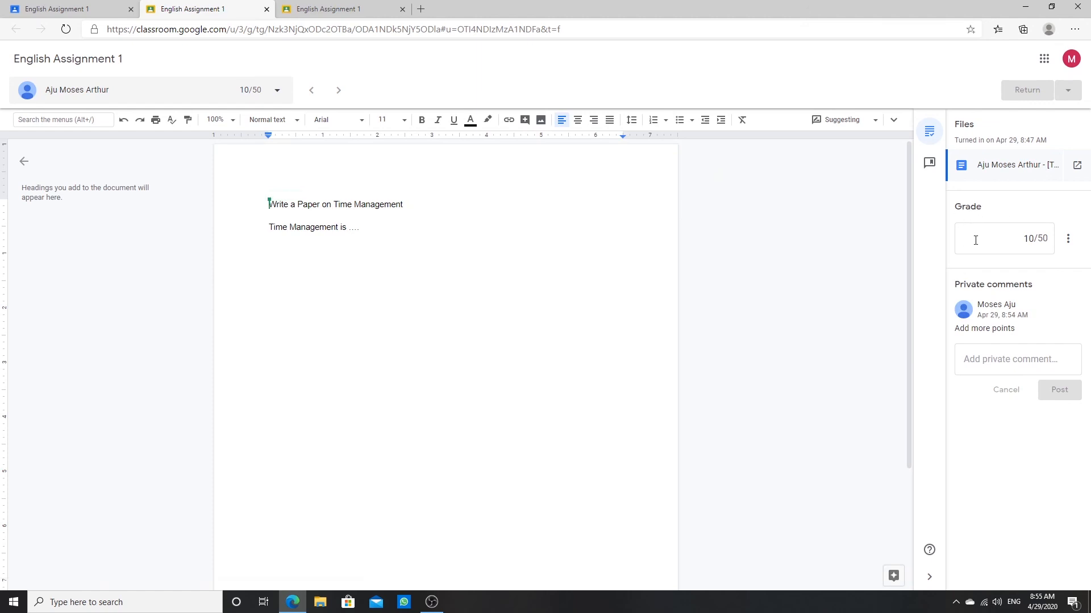
# Leave the graded document and return to the English 101 class stream in the teacher's account.
pyautogui.click(372, 9)
pyautogui.click(79, 9)
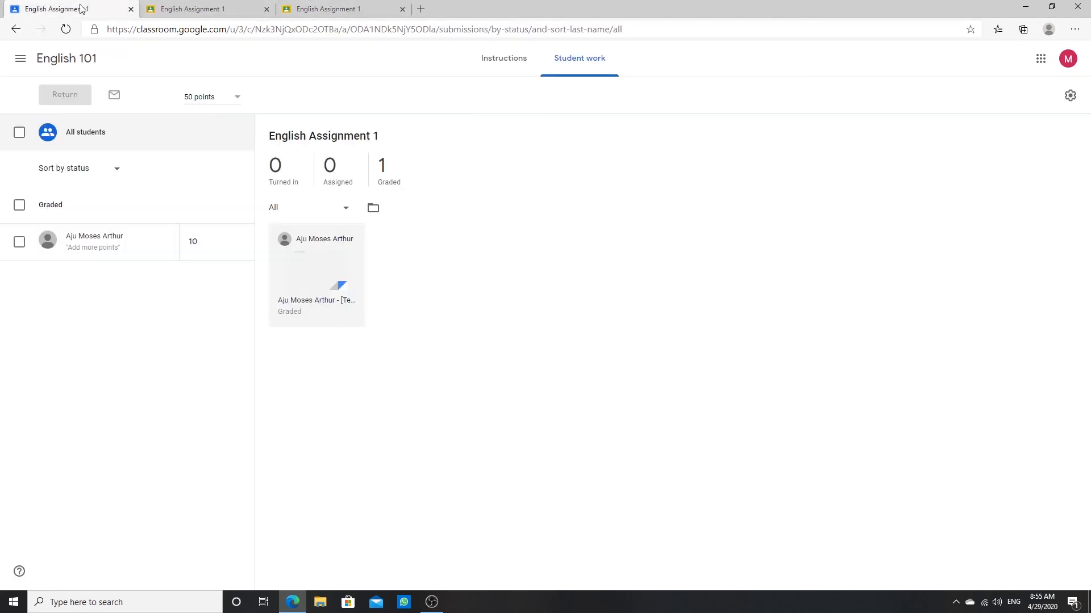
pyautogui.click(60, 59)
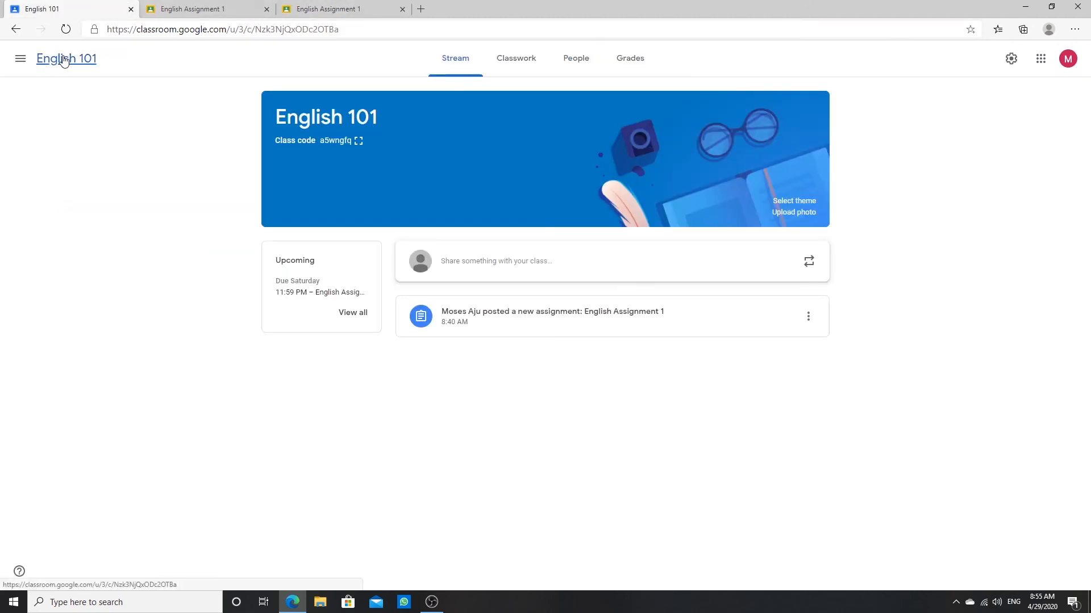